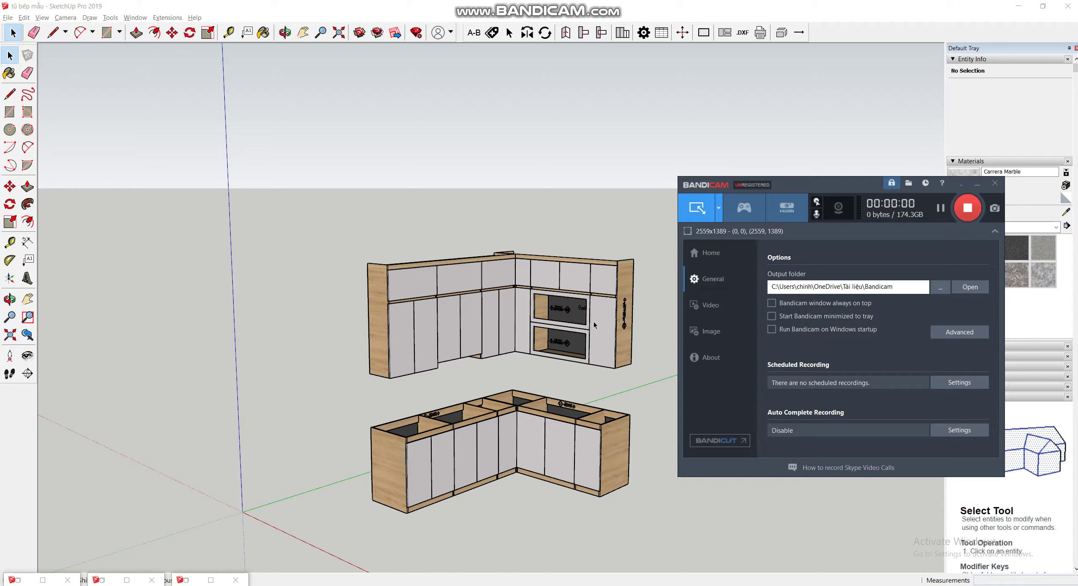
Orbit, pan and zoom around the L-shaped upper and base cabinets to inspect them
mouse_move(621, 368)
shift+middle_down()
mouse_move(650, 345)
mouse_move(609, 344)
mouse_move(655, 399)
mouse_move(608, 410)
shift+middle_up()
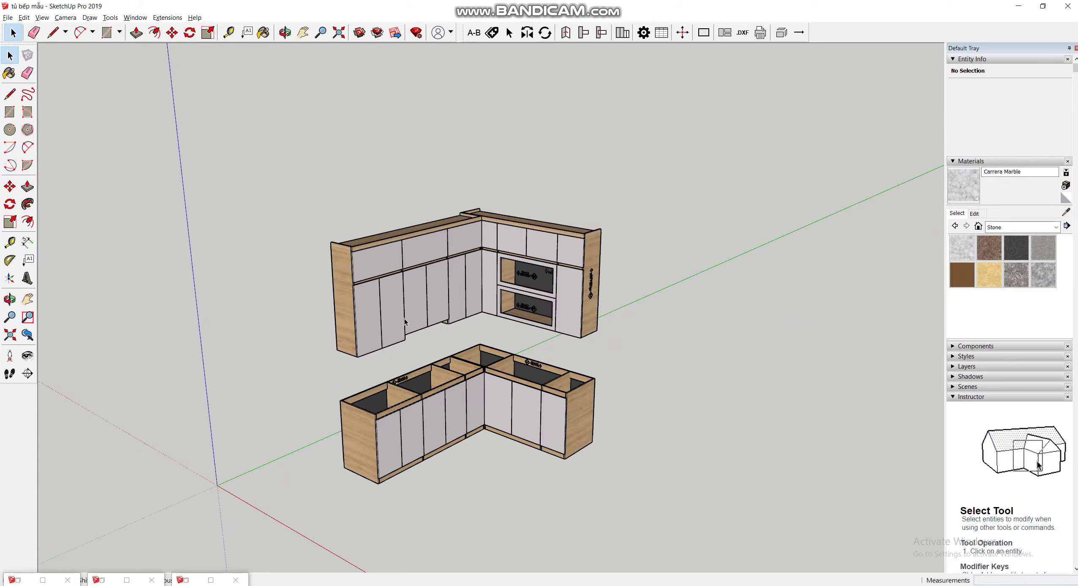
mouse_move(579, 349)
middle_down()
mouse_move(564, 349)
mouse_move(614, 378)
mouse_move(565, 378)
mouse_move(534, 436)
mouse_move(574, 433)
middle_up()
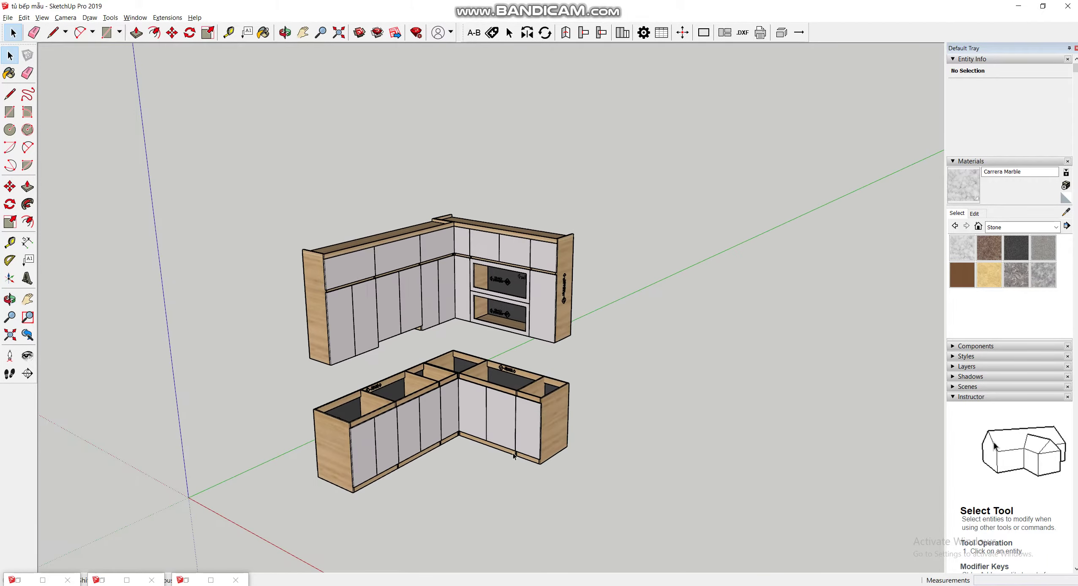
middle_drag(500, 440, 486, 426)
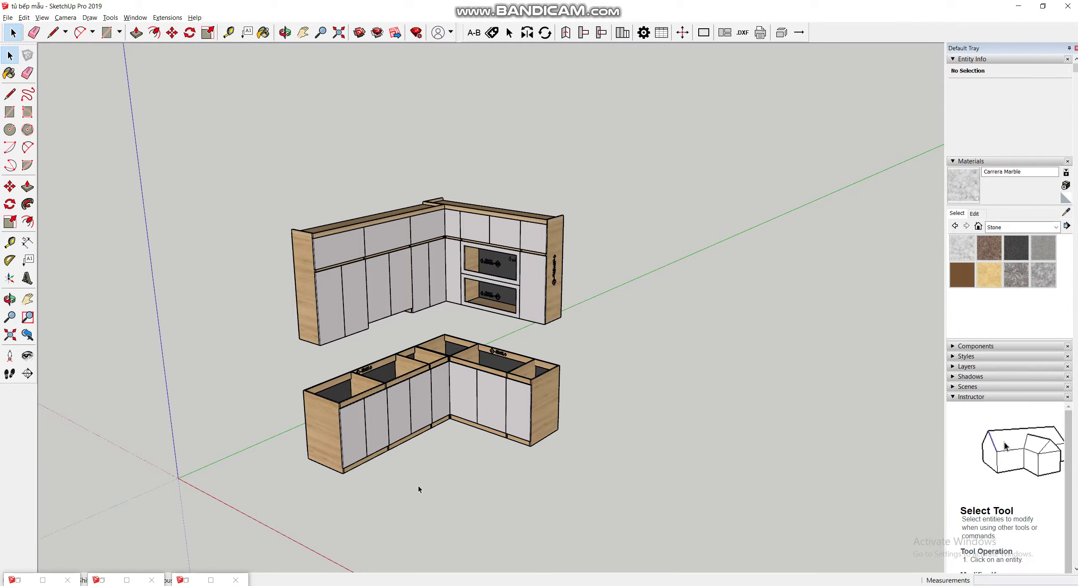
mouse_move(419, 490)
middle_down()
mouse_move(416, 476)
mouse_move(502, 393)
mouse_move(497, 430)
middle_up()
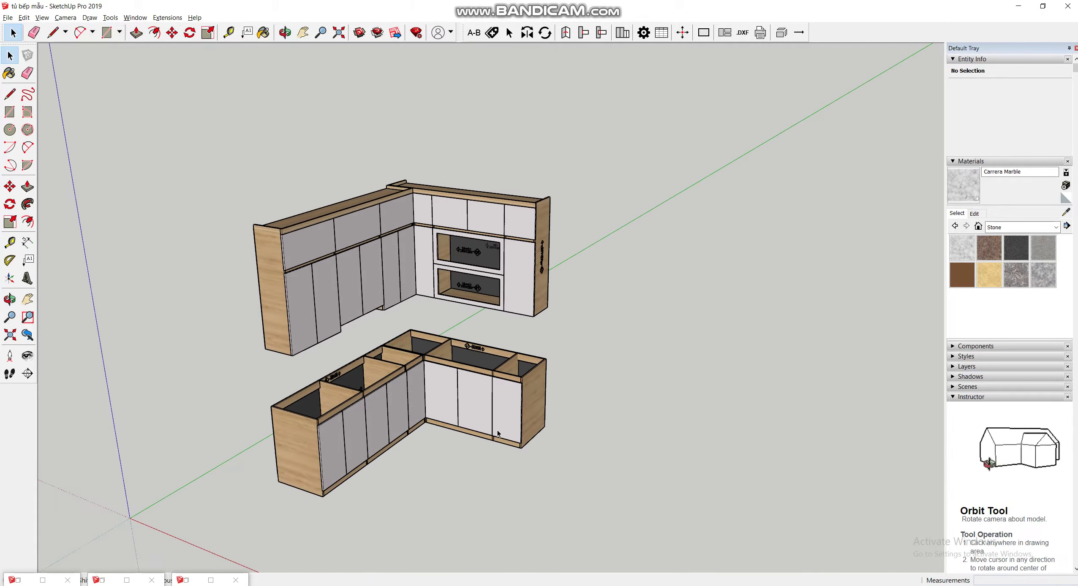
mouse_move(409, 423)
shift+middle_down()
mouse_move(534, 446)
mouse_move(545, 459)
mouse_move(447, 427)
shift+middle_up()
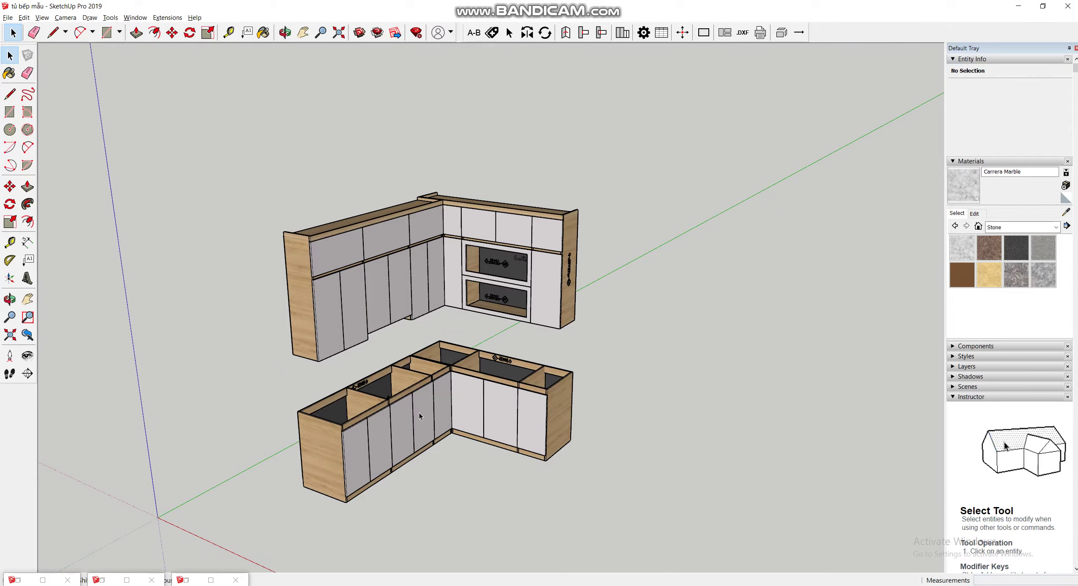
scroll(453, 402, up, 3)
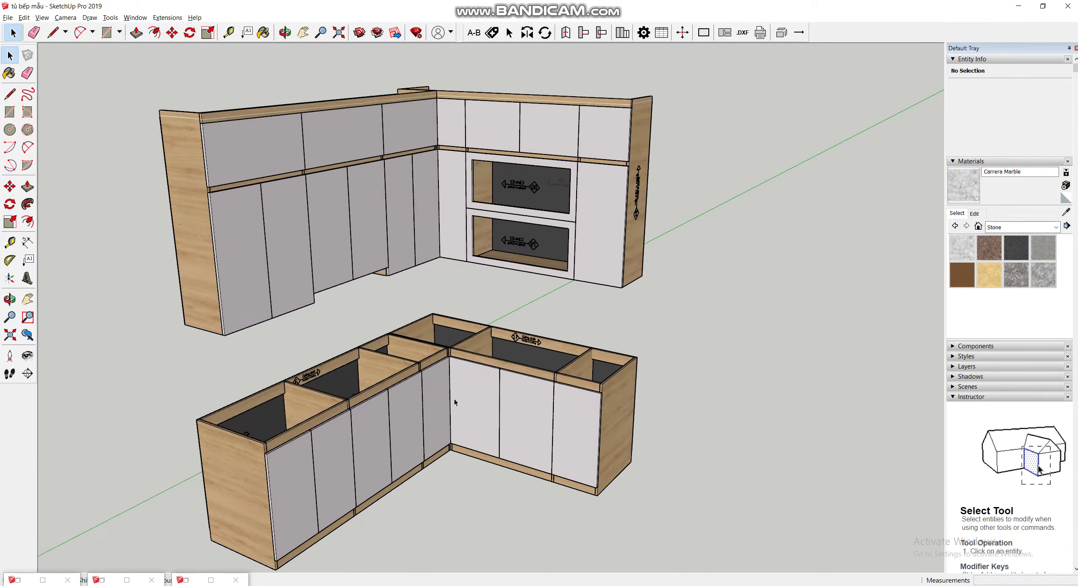
scroll(594, 397, down, 4)
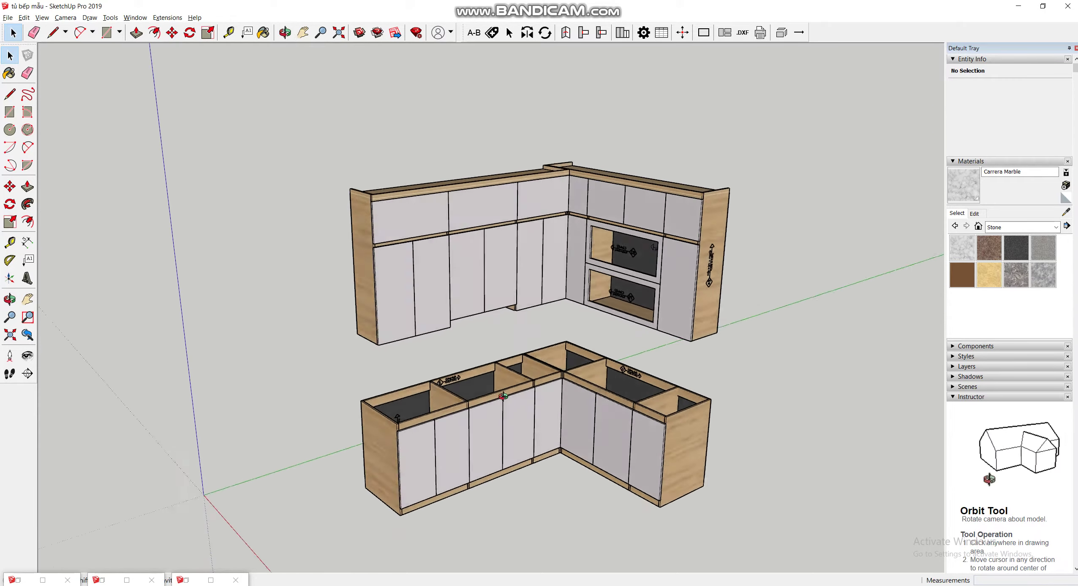
mouse_move(594, 397)
shift+middle_down()
mouse_move(659, 414)
mouse_move(572, 423)
shift+middle_up()
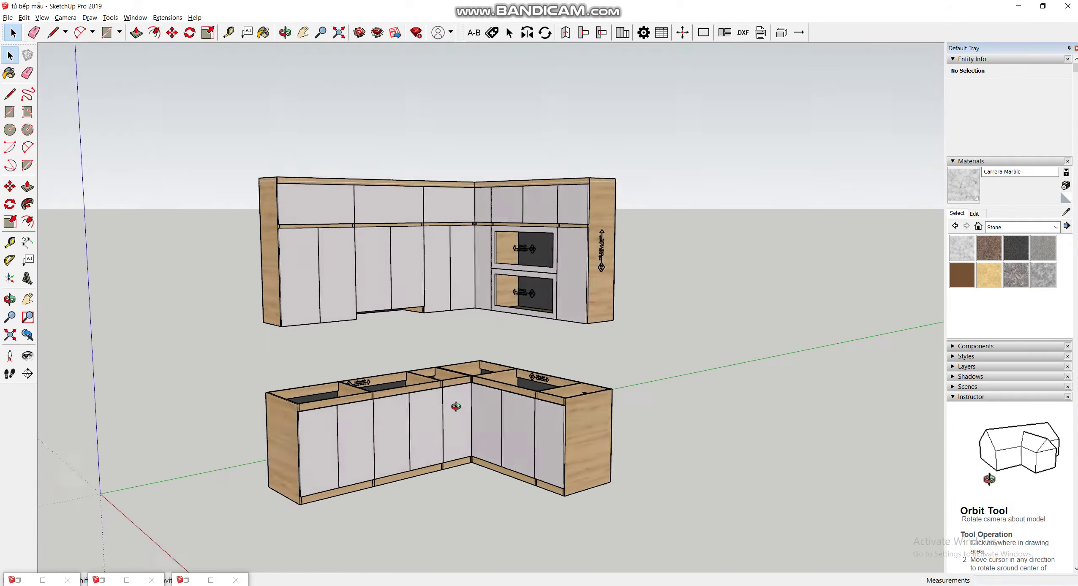
Return to Select and orbit to view the kitchen from a new angle
key(space)
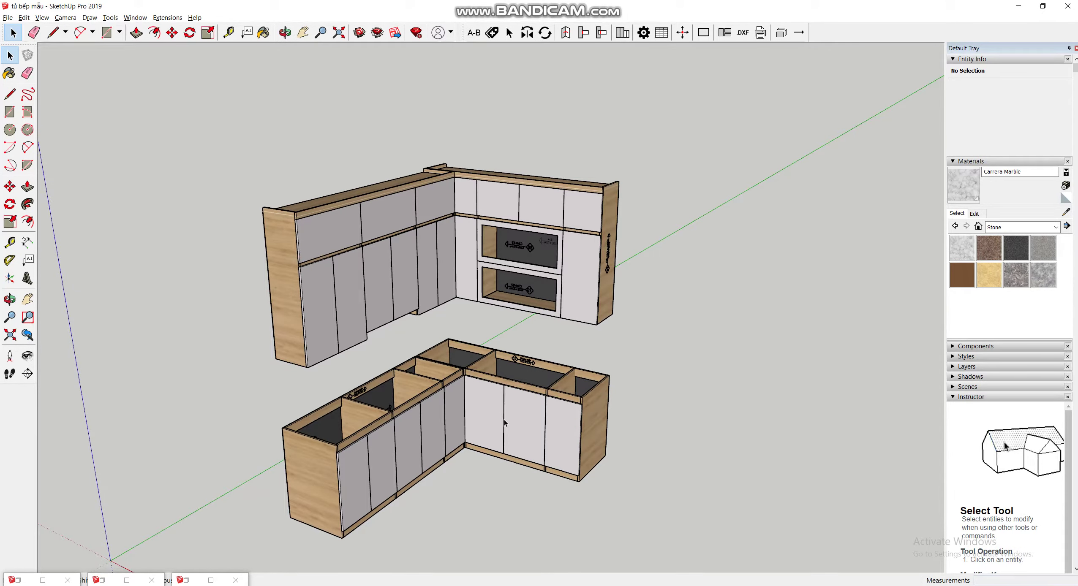
middle_drag(523, 424, 456, 395)
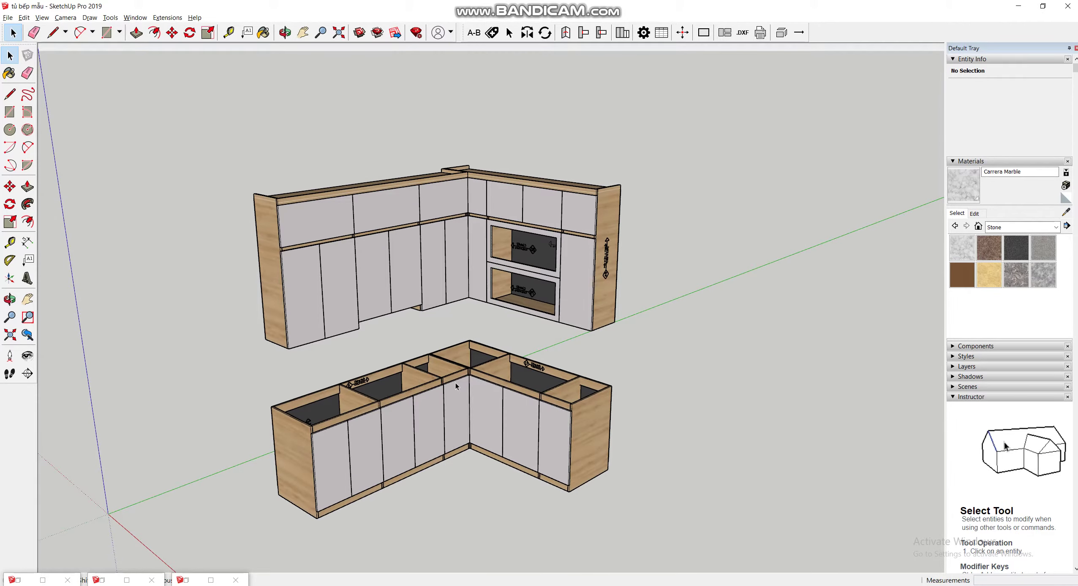
mouse_move(419, 401)
middle_down()
mouse_move(441, 396)
mouse_move(405, 380)
mouse_move(462, 414)
mouse_move(417, 401)
middle_up()
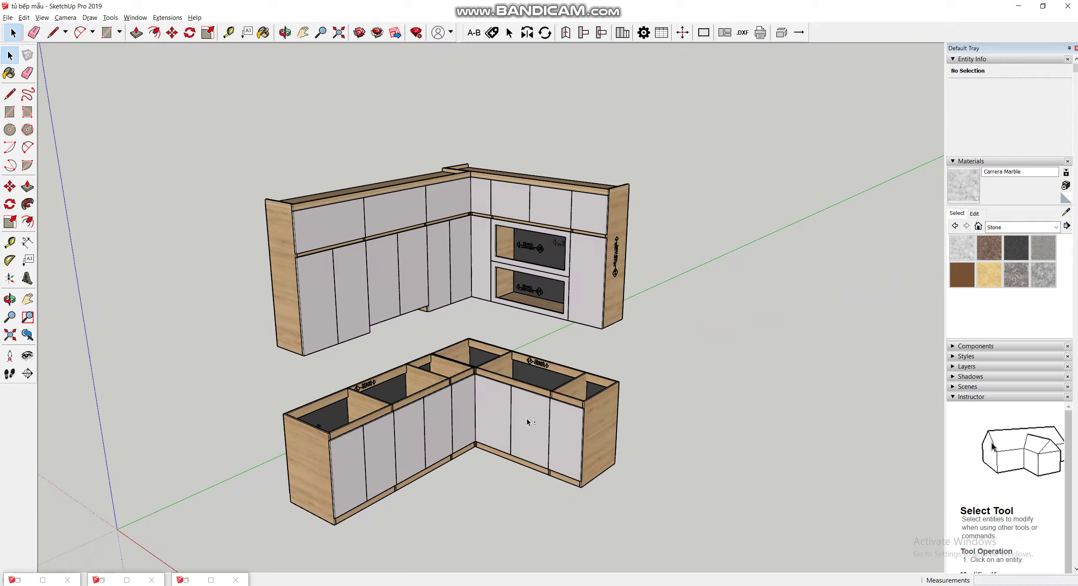
Orbit and zoom in on the upper cabinet's open drawer bays and tall 'Cánh F2' panel
middle_drag(453, 387, 578, 433)
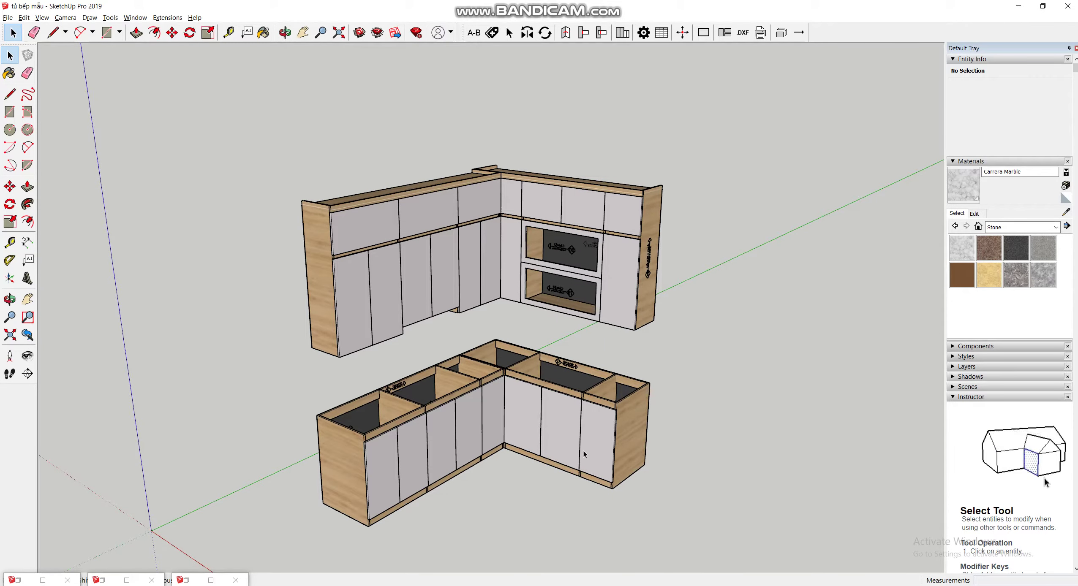
middle_drag(597, 342, 556, 387)
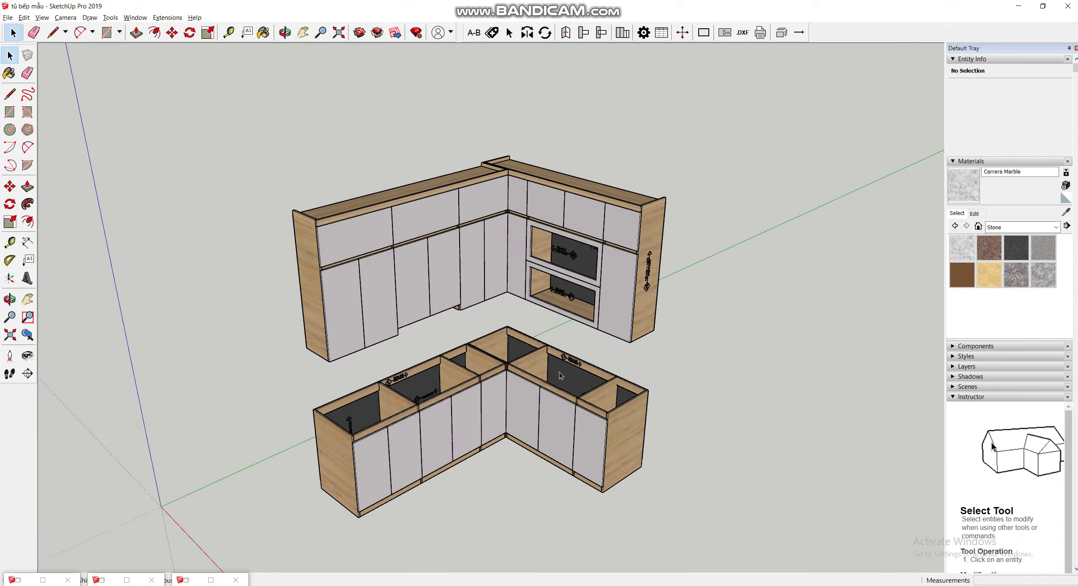
mouse_move(515, 354)
middle_down()
mouse_move(491, 322)
mouse_move(474, 378)
middle_up()
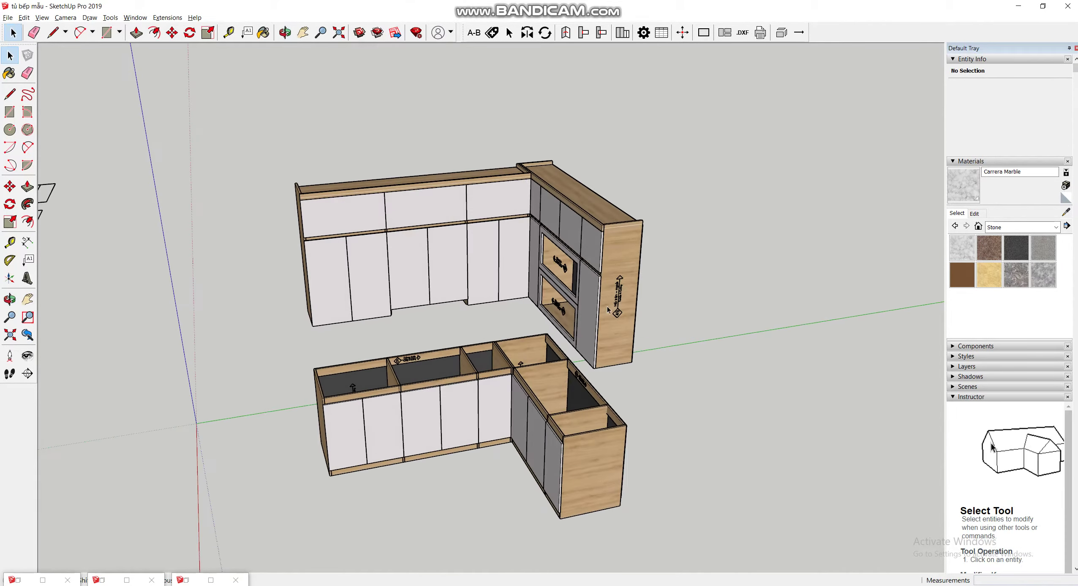
scroll(611, 301, up, 3)
scroll(611, 301, up, 2)
mouse_move(616, 301)
middle_down()
mouse_move(555, 262)
mouse_move(549, 295)
mouse_move(630, 305)
mouse_move(616, 272)
mouse_move(588, 432)
mouse_move(581, 384)
mouse_move(619, 281)
middle_up()
Select door 83. Cánh F2, then the Giằng dưới rail and side panel 24. Hồi dưới
click(688, 301)
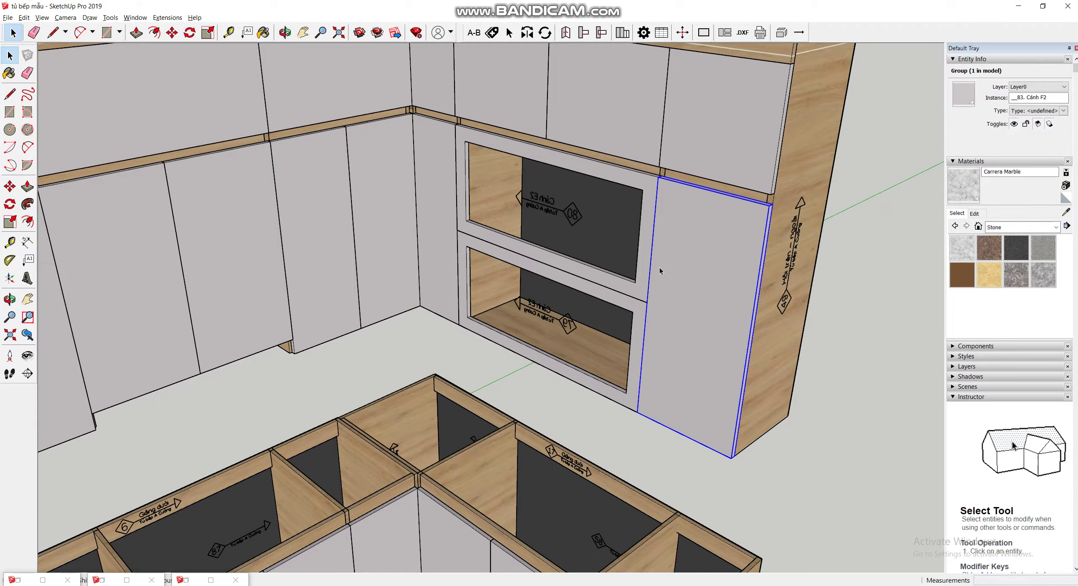
mouse_move(706, 306)
middle_down()
mouse_move(637, 332)
mouse_move(719, 349)
middle_up()
scroll(380, 451, up, 3)
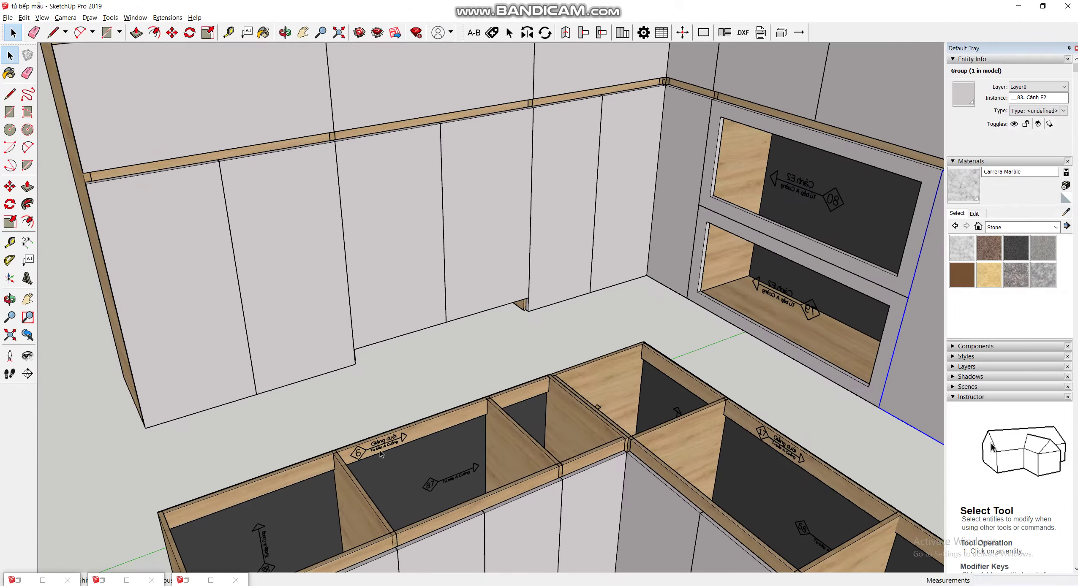
scroll(381, 450, up, 3)
scroll(384, 444, down, 3)
scroll(445, 422, down, 3)
click(480, 406)
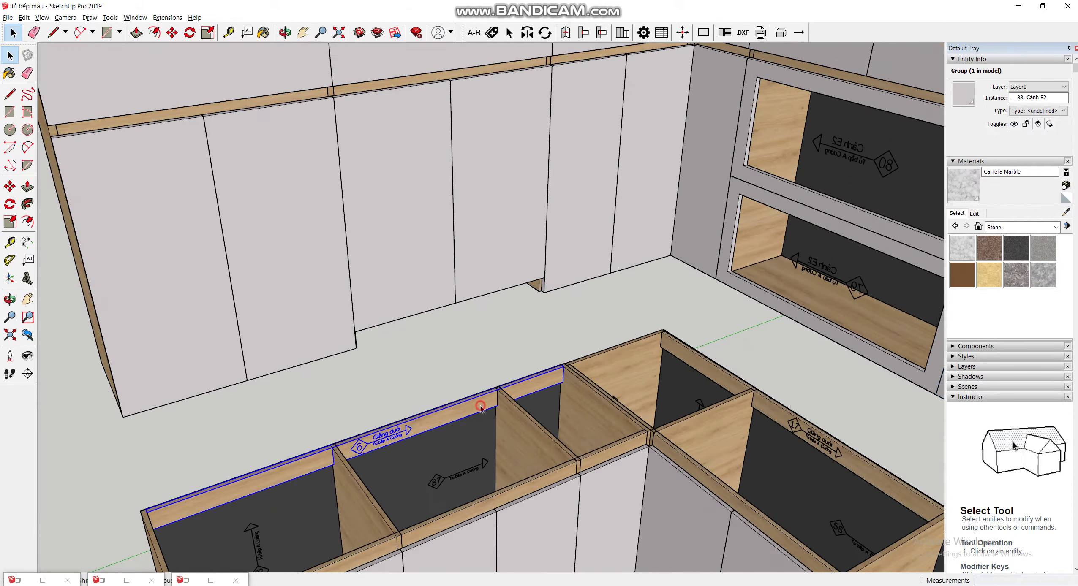
click(564, 397)
Zoom and orbit out to the whole kitchen, then return to Select
scroll(549, 393, down, 5)
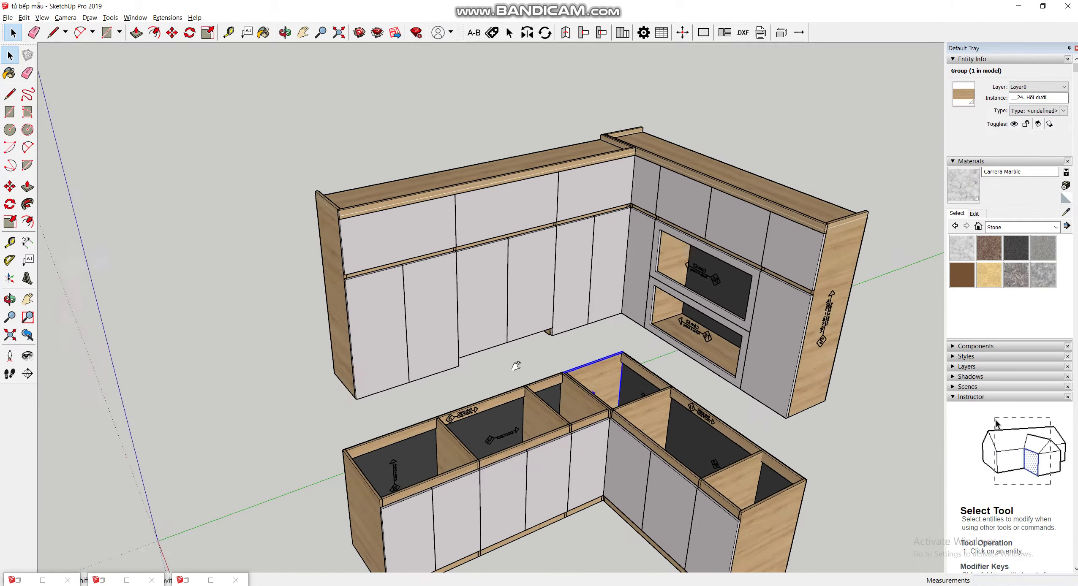
mouse_move(549, 393)
middle_down()
mouse_move(457, 370)
mouse_move(600, 415)
mouse_move(618, 371)
mouse_move(561, 426)
mouse_move(482, 424)
mouse_move(550, 469)
mouse_move(564, 458)
middle_up()
scroll(600, 415, down, 3)
key(space)
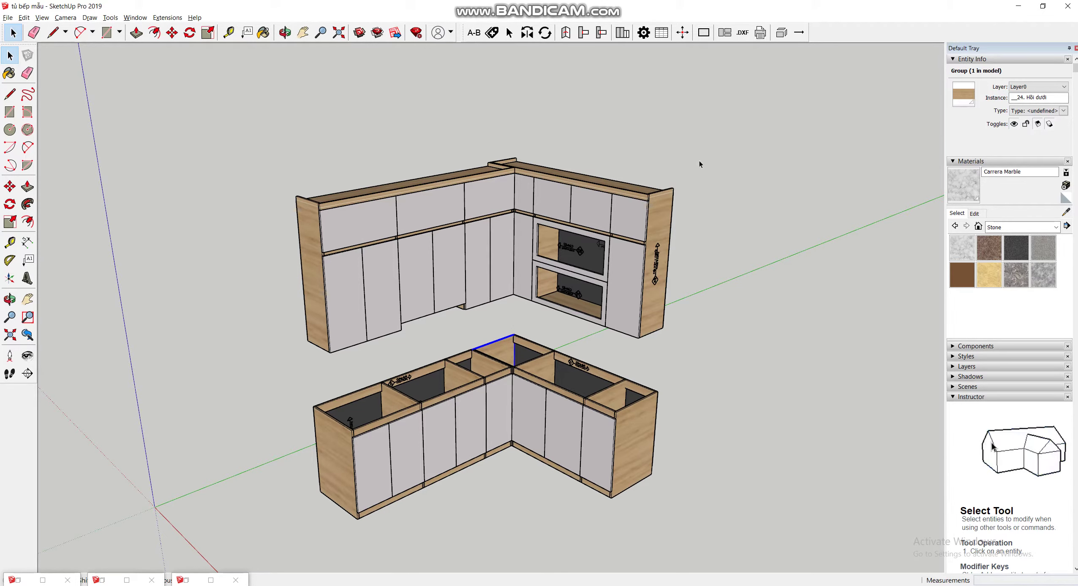
Open the cost statistics table and review the Min-388, Min-104 and Alu-3mm rows and total
click(662, 33)
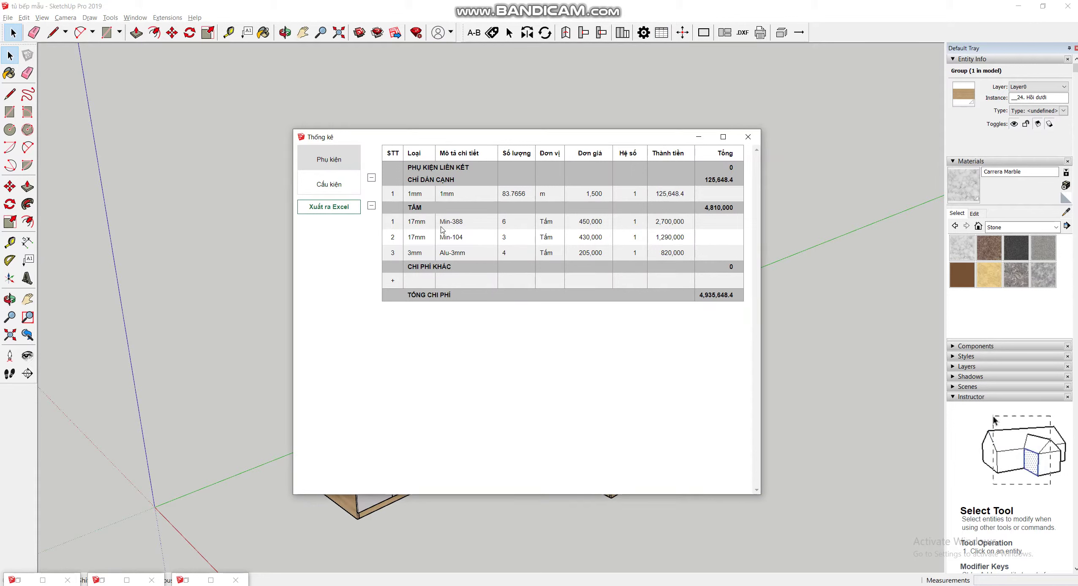
double_click(475, 226)
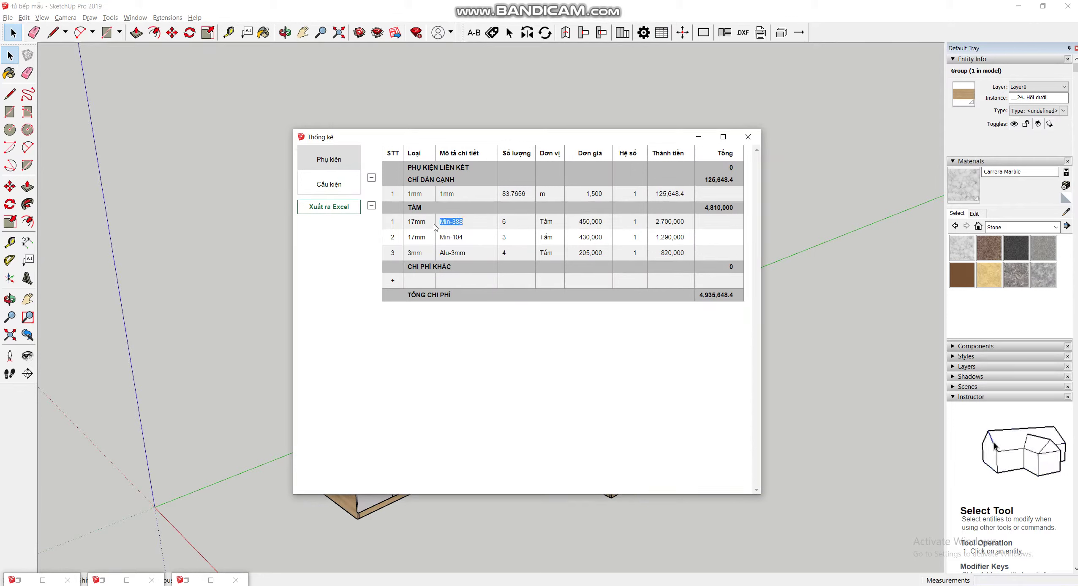
double_click(472, 242)
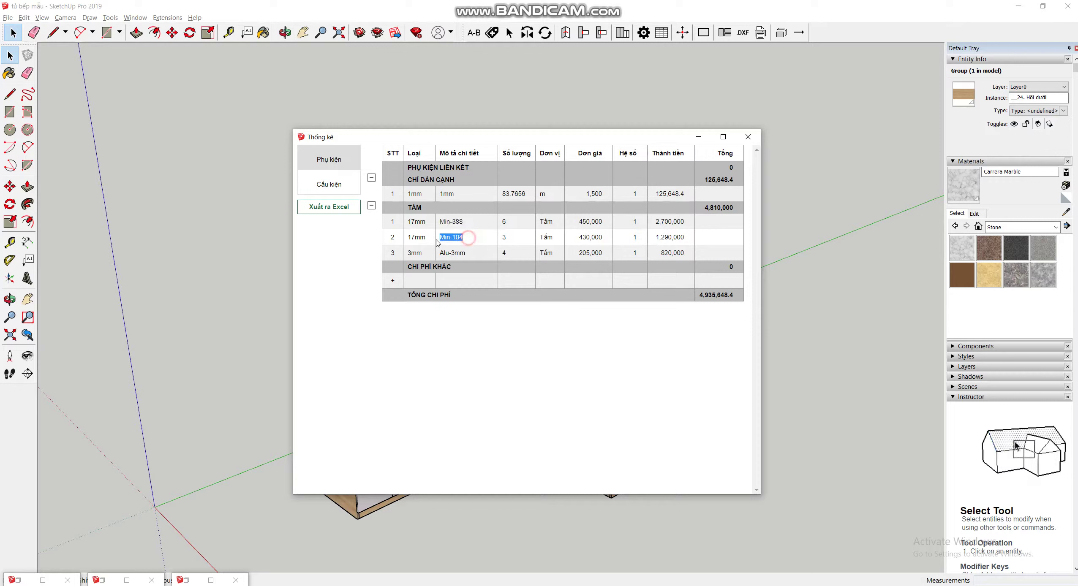
click(472, 243)
double_click(503, 254)
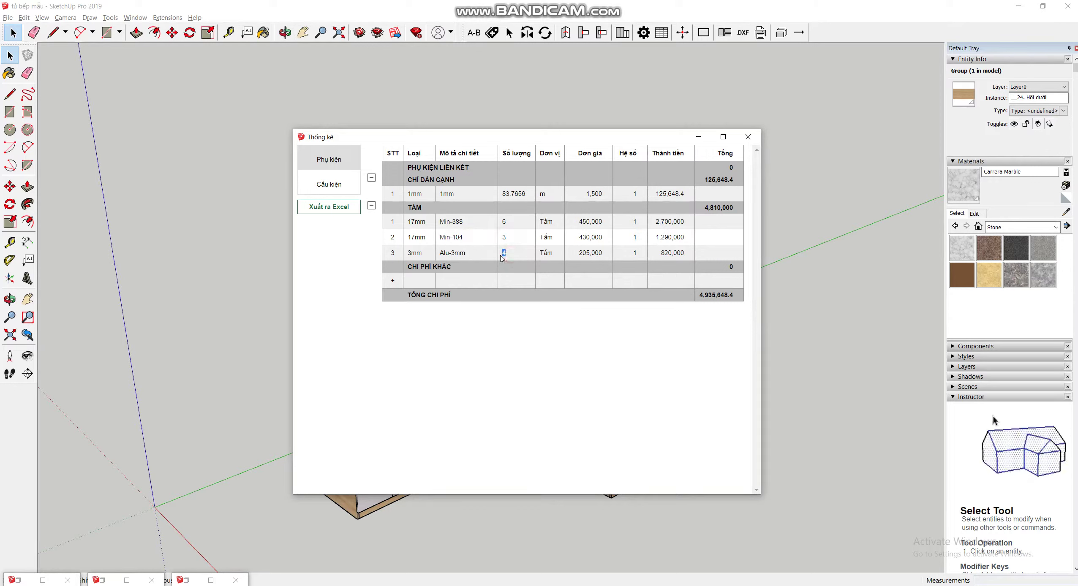
double_click(582, 224)
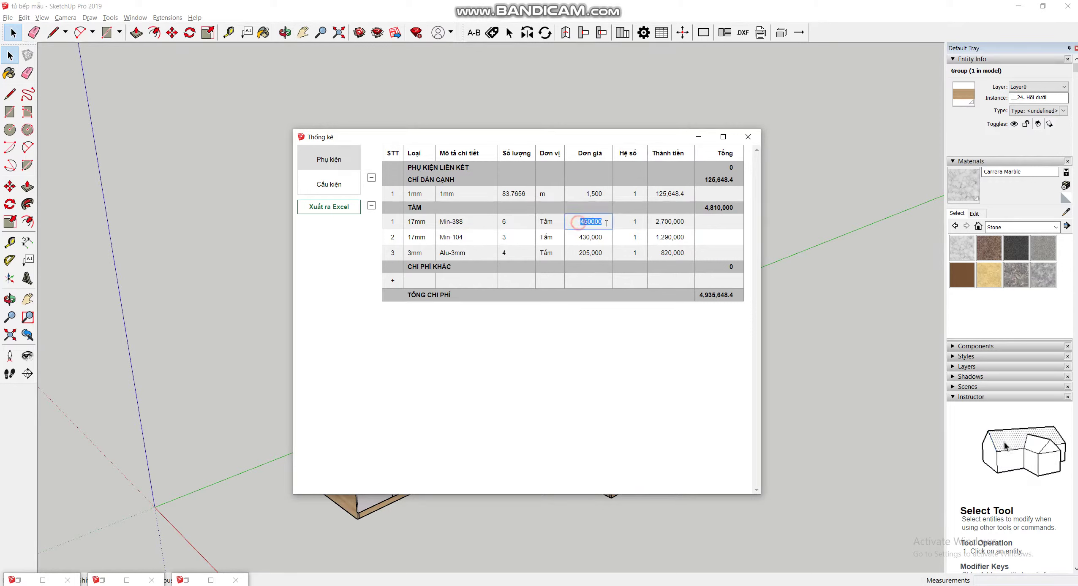
double_click(585, 237)
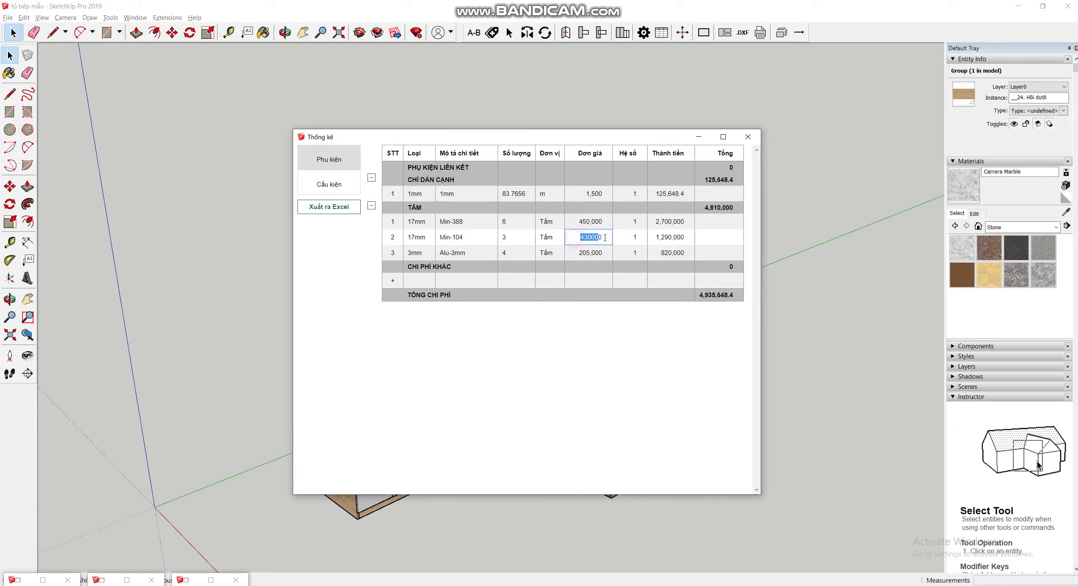
double_click(581, 252)
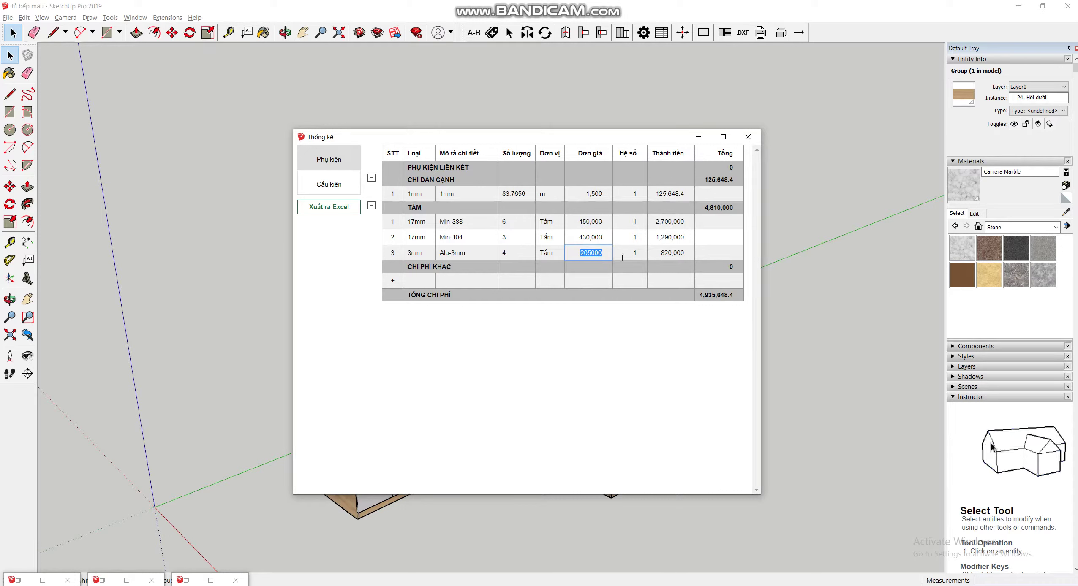
double_click(604, 220)
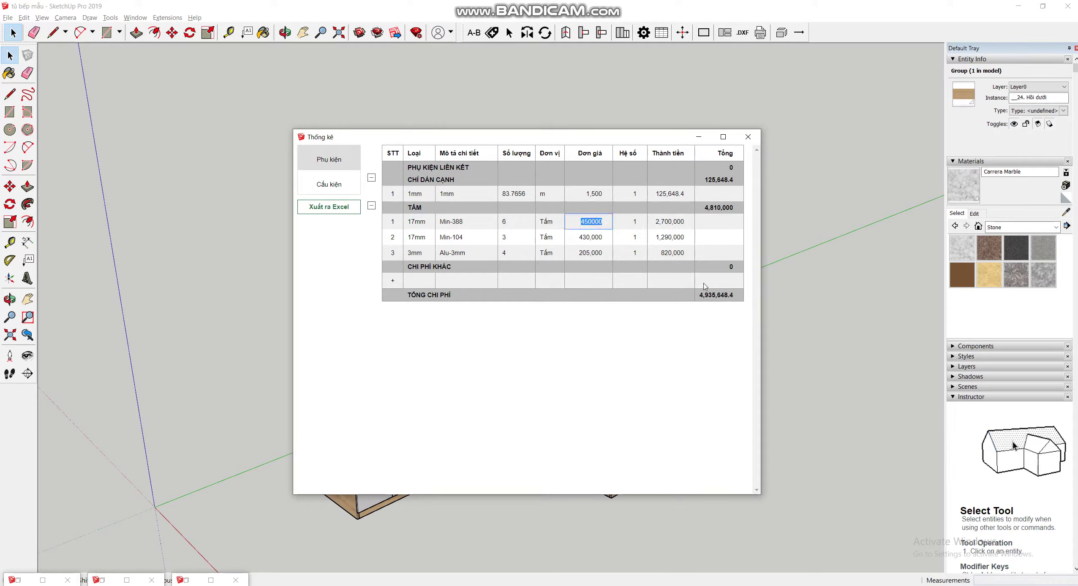
double_click(714, 295)
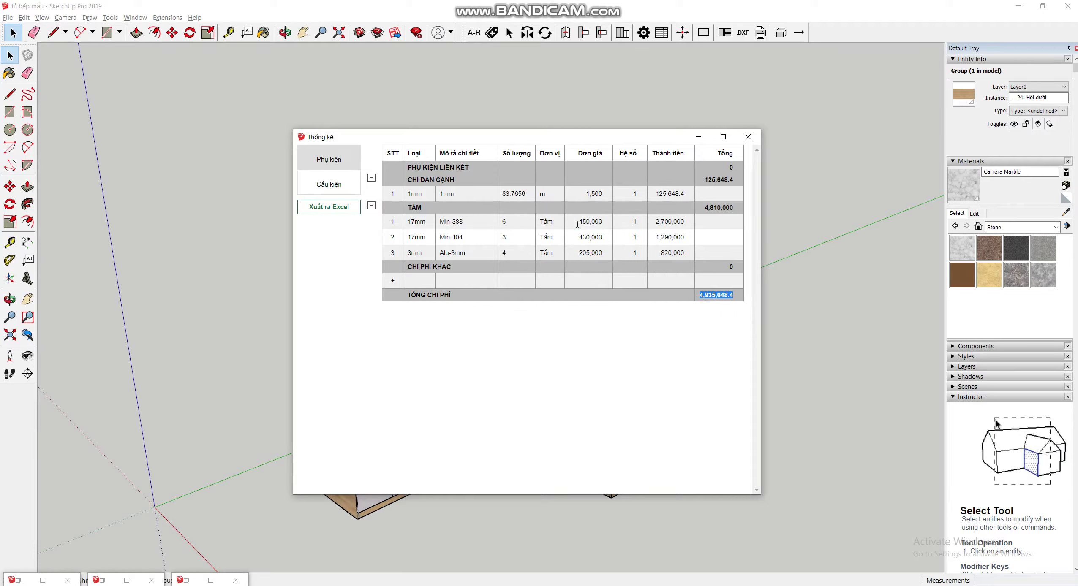
Set the 1mm edge-banding unit price to 1,500 and show the Cấu kiện components list
double_click(409, 195)
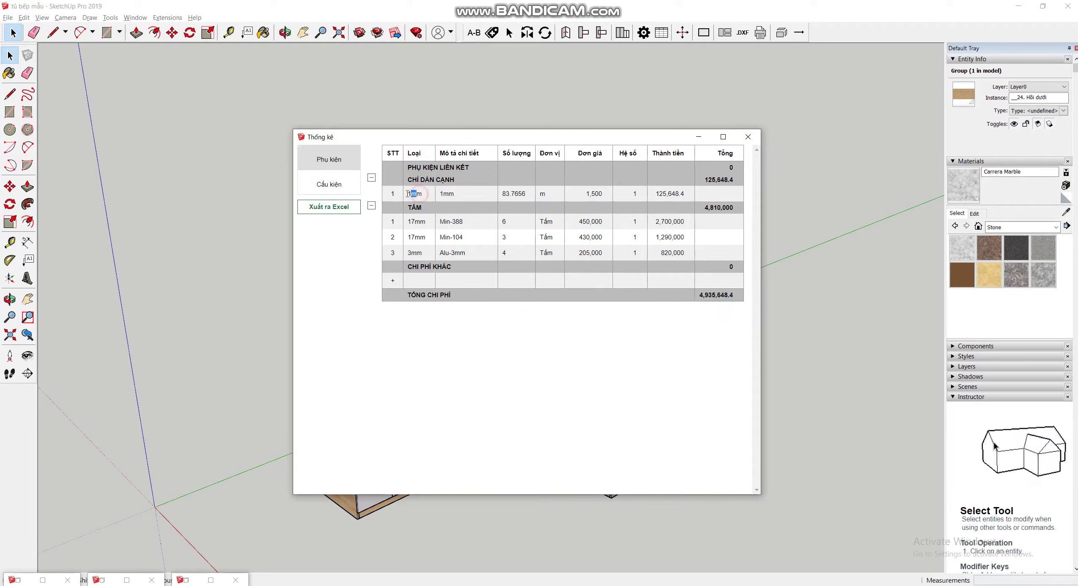
double_click(449, 194)
double_click(603, 195)
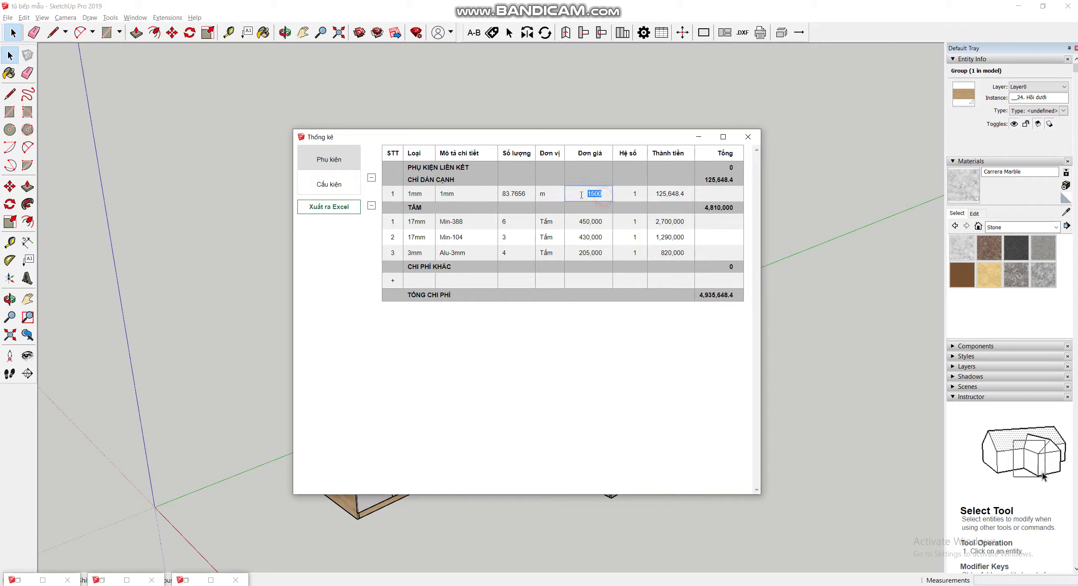
click(608, 195)
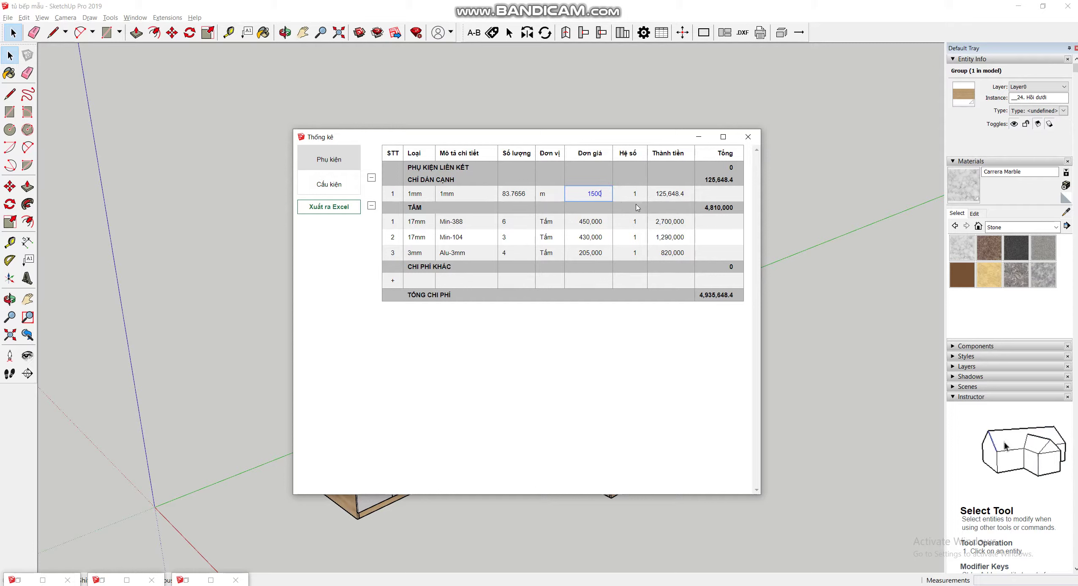
click(338, 159)
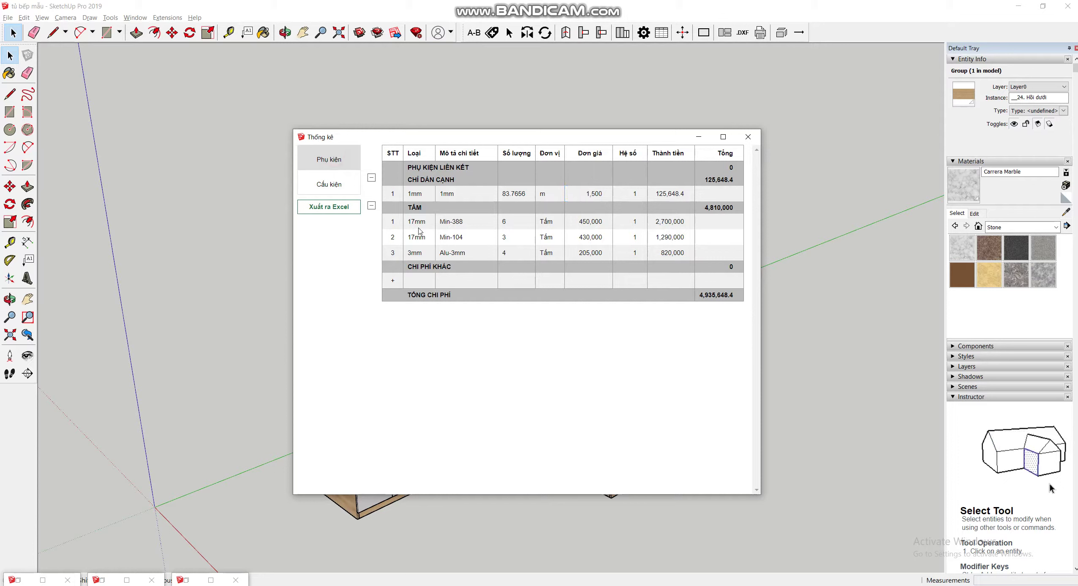
click(337, 191)
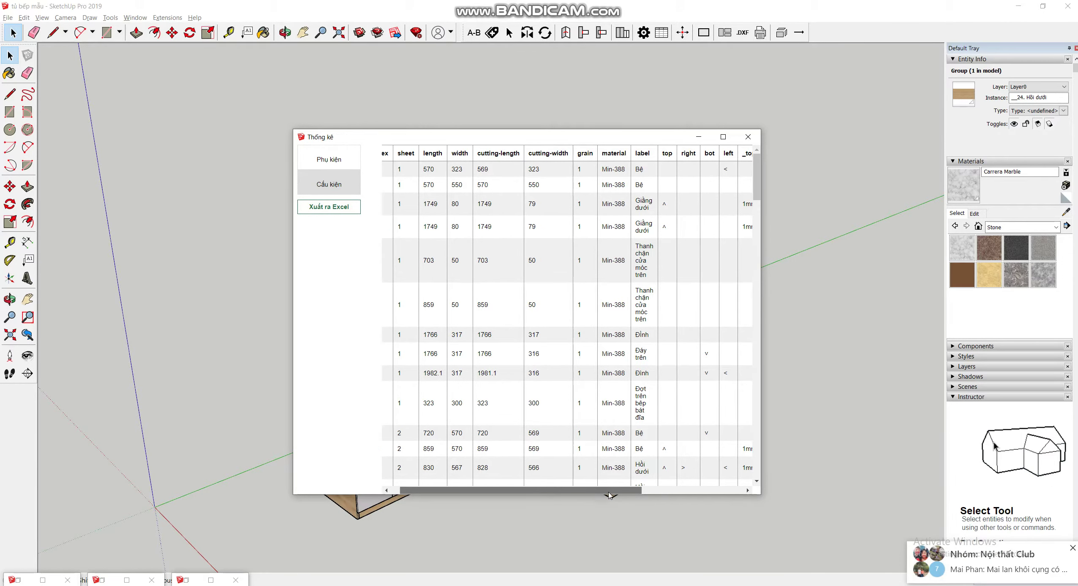
Scroll the components table right, maximize the Thống kê window, and open row 19's Bệ label
mouse_move(600, 495)
mouse_down()
mouse_move(611, 495)
mouse_move(546, 492)
mouse_up()
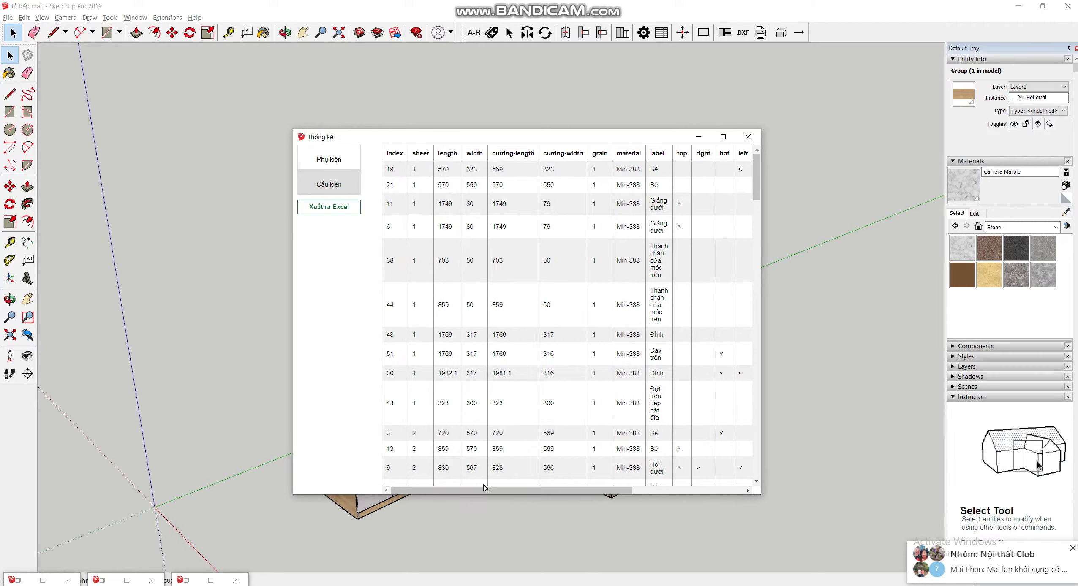
click(724, 138)
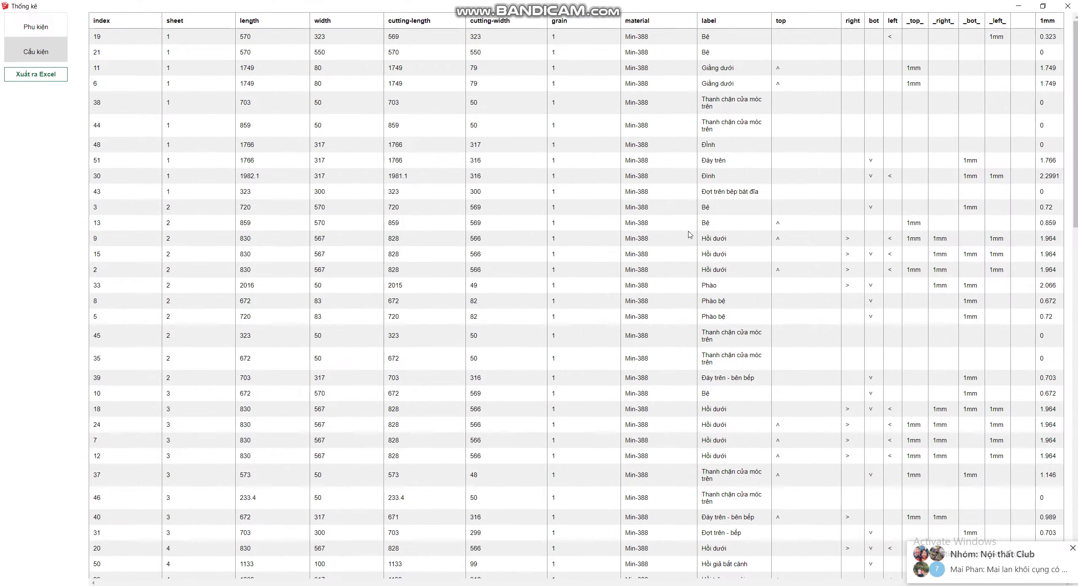
double_click(702, 37)
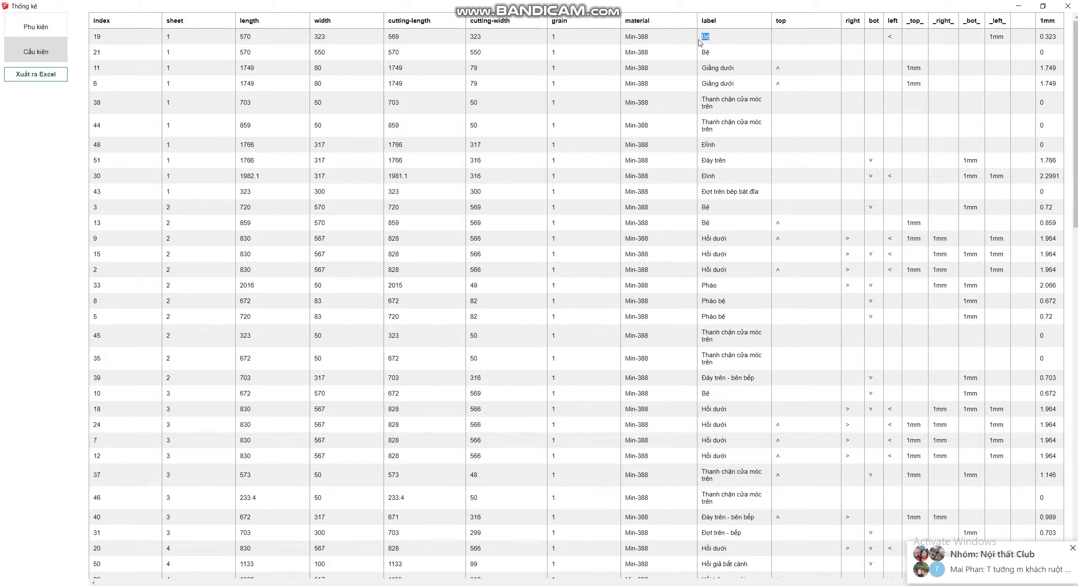
Inspect row 19's length 570, width 323, cutting length 569 and grain cells
click(260, 37)
double_click(267, 36)
click(328, 38)
click(403, 39)
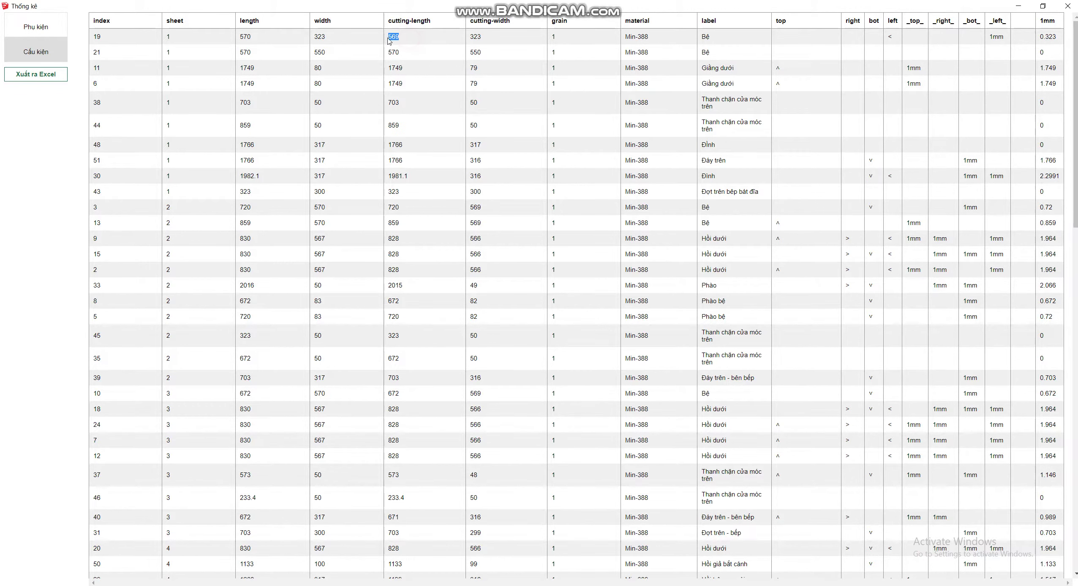
double_click(403, 38)
click(484, 37)
click(404, 37)
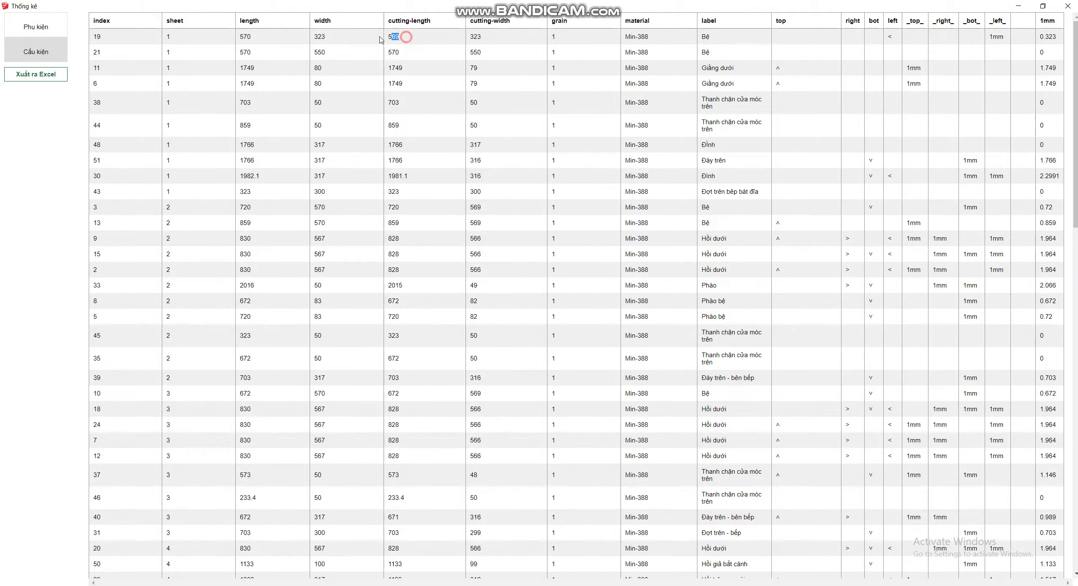
double_click(407, 39)
click(558, 38)
click(701, 38)
click(661, 38)
click(268, 38)
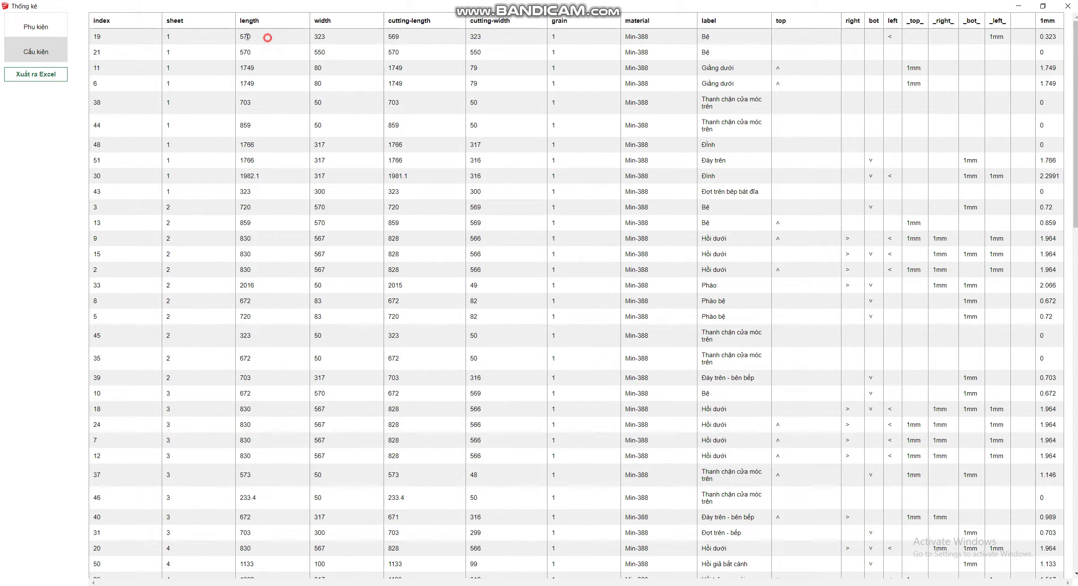
click(332, 36)
drag(260, 37, 233, 35)
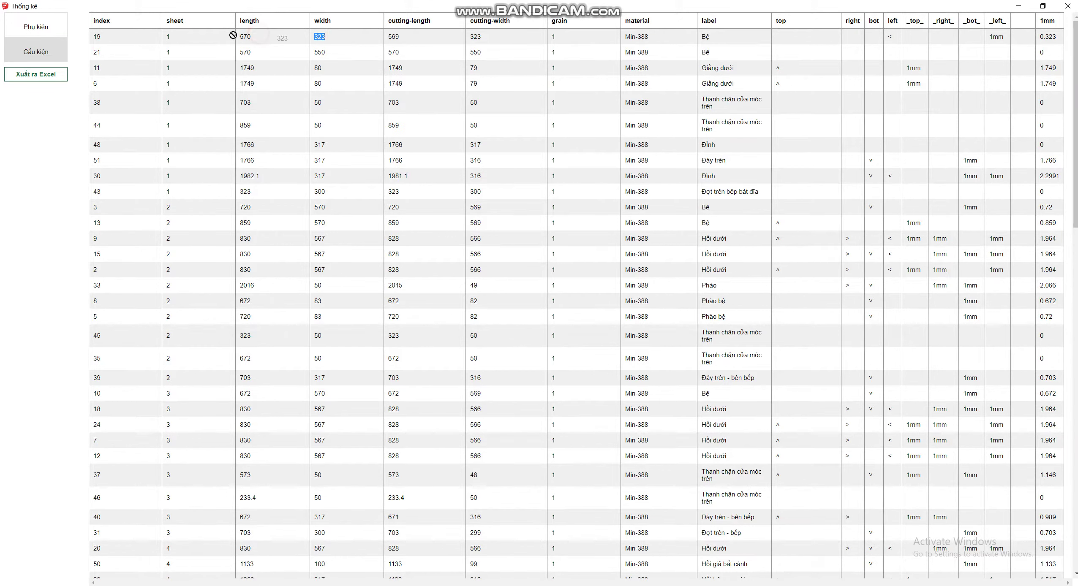
click(257, 37)
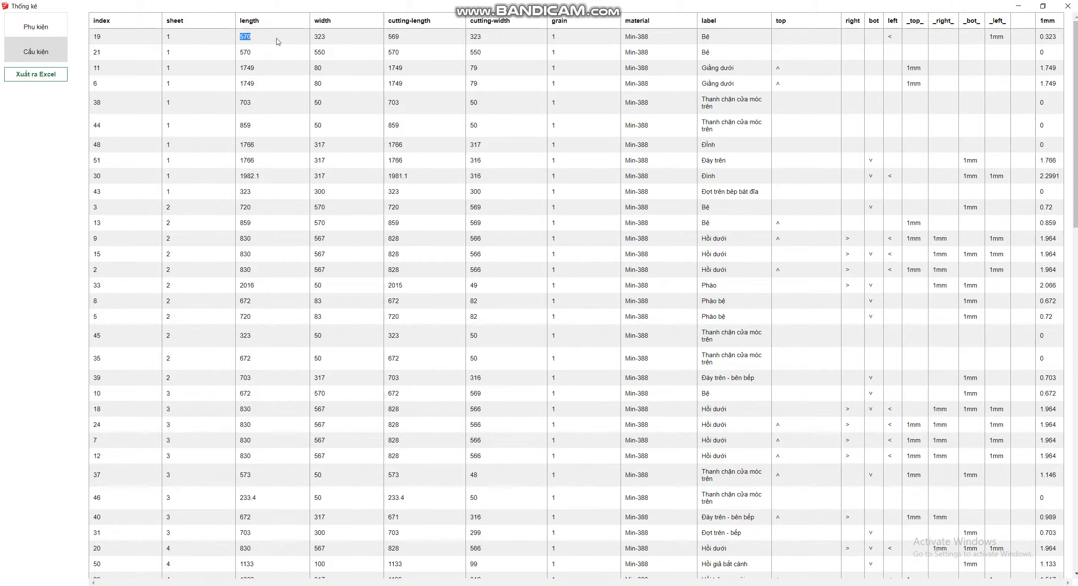
click(391, 37)
drag(468, 39, 484, 40)
double_click(666, 40)
double_click(512, 38)
mouse_move(476, 37)
mouse_down()
mouse_move(377, 34)
mouse_move(397, 39)
mouse_up()
click(712, 40)
drag(791, 20, 1063, 22)
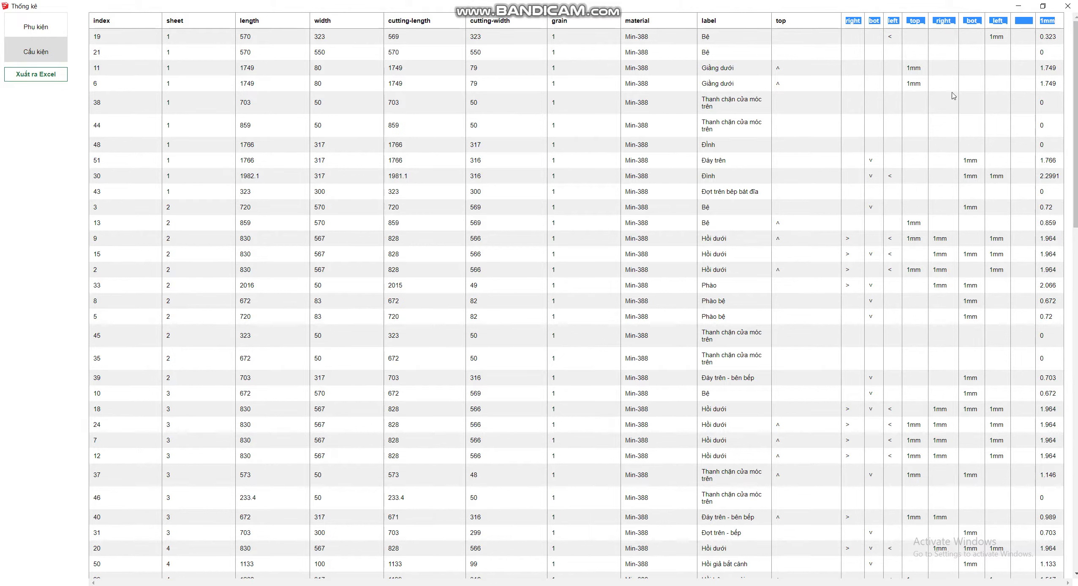
click(758, 33)
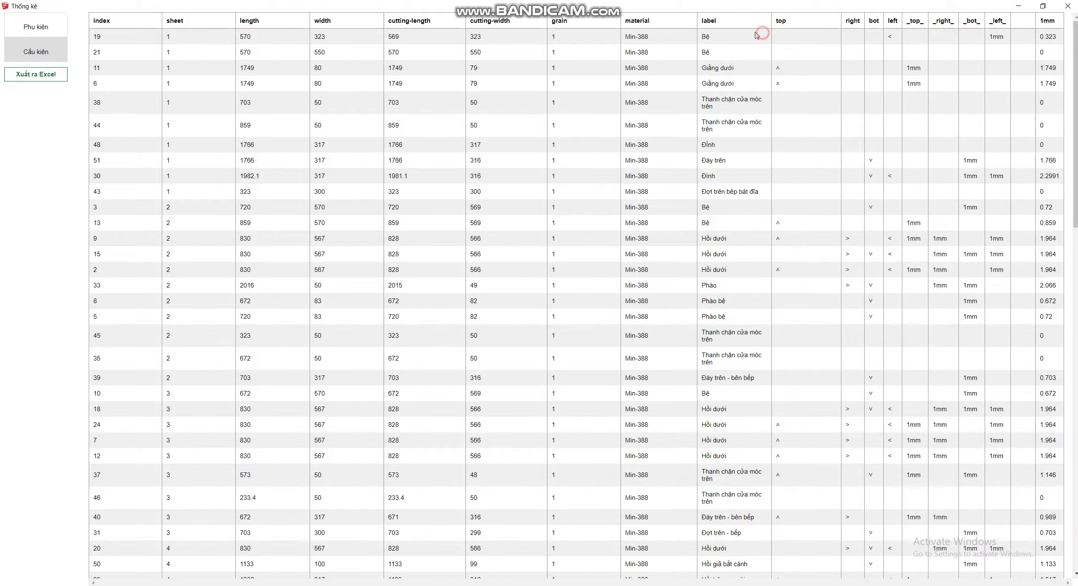
Minimize the Thống kê window, return to Select, and swing the view onto the sheet layouts
click(1019, 6)
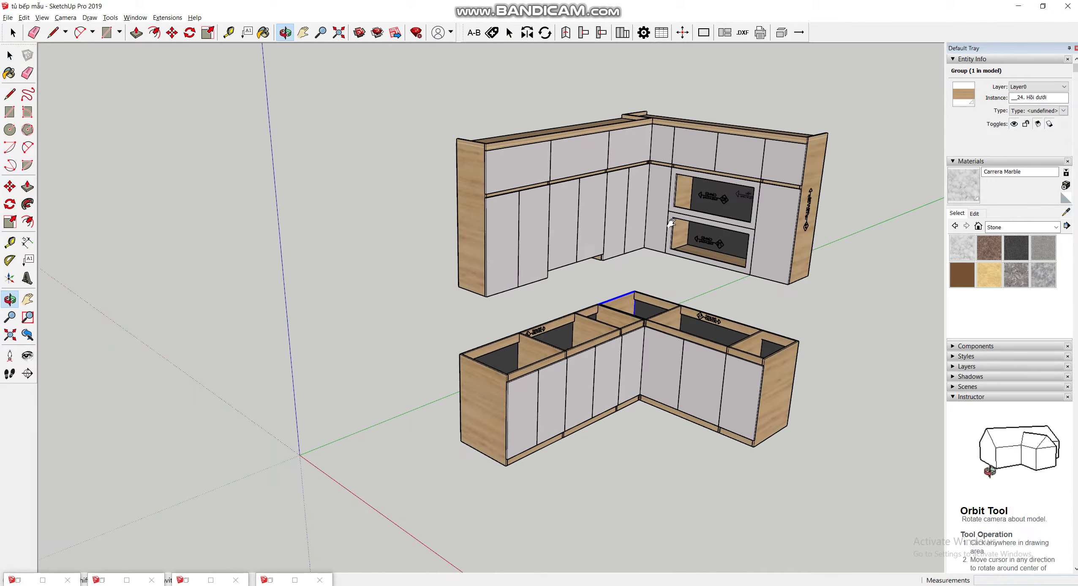
key(space)
shift+middle_drag(672, 223, 612, 236)
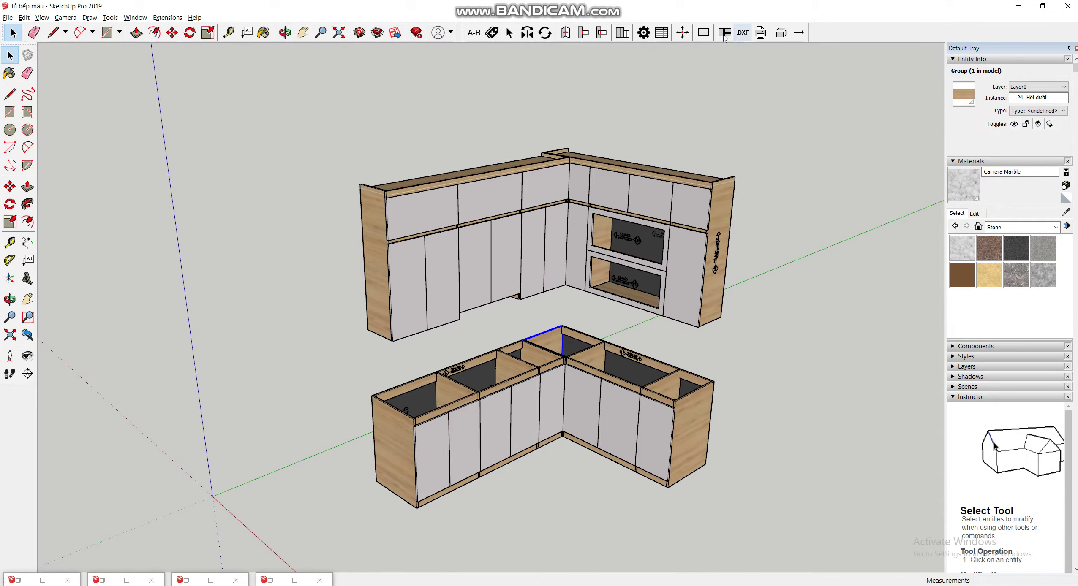
scroll(615, 255, down, 1)
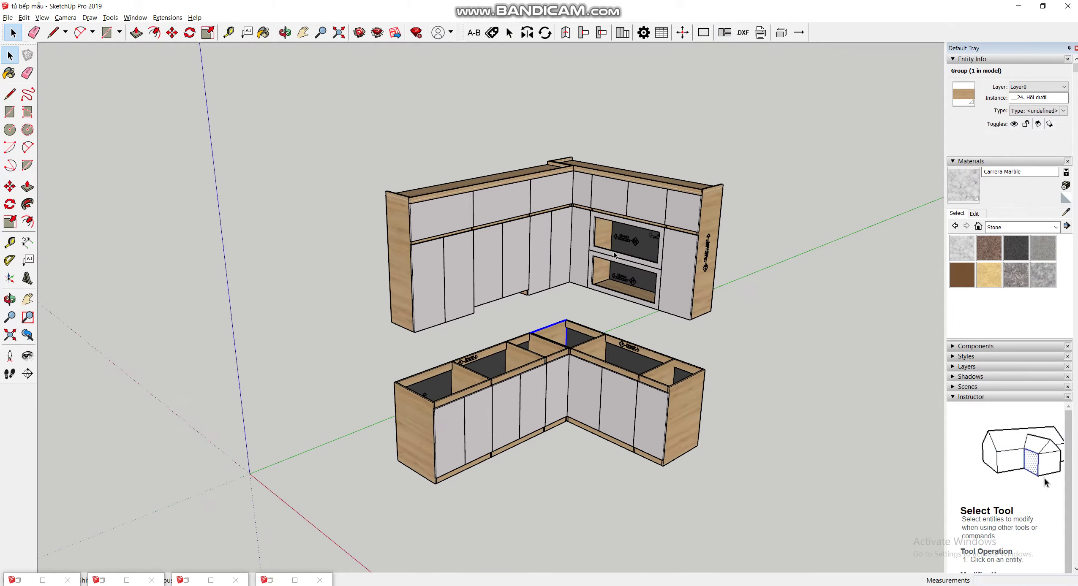
scroll(615, 255, down, 2)
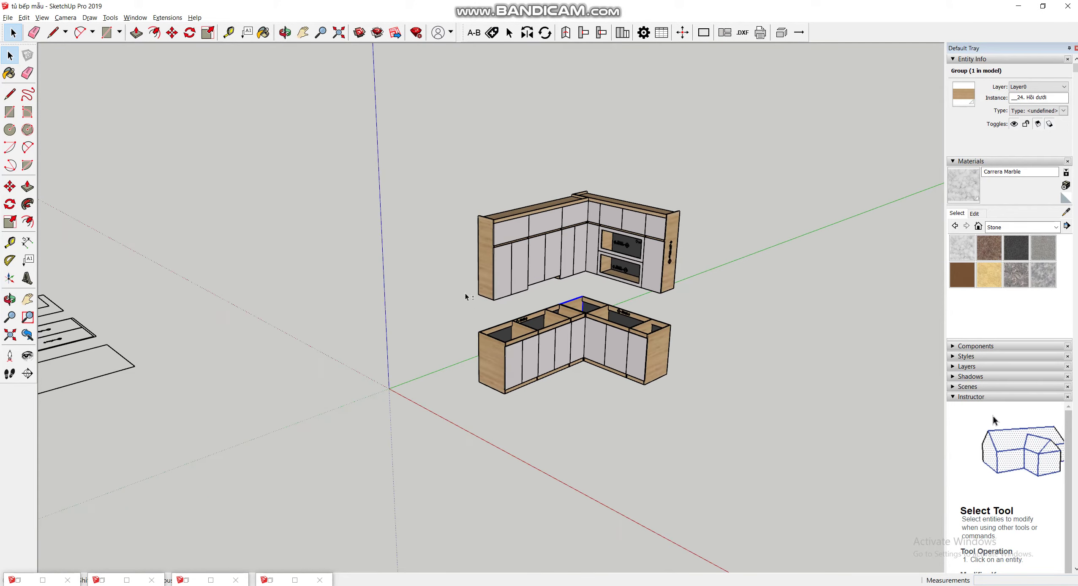
mouse_move(614, 255)
middle_down()
mouse_move(360, 290)
mouse_move(424, 280)
middle_up()
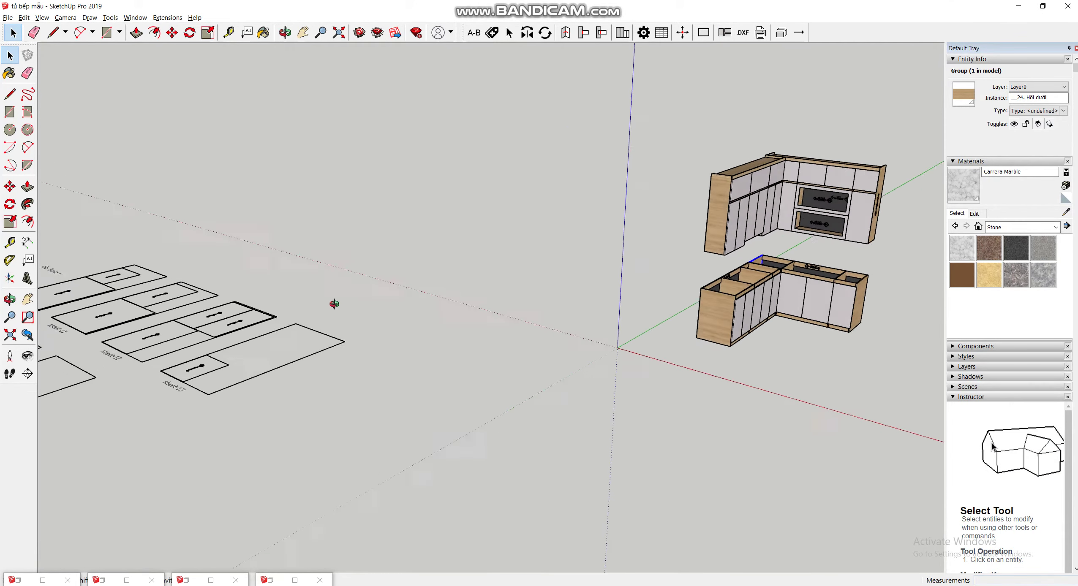
scroll(341, 335, up, 3)
mouse_move(341, 335)
middle_down()
mouse_move(305, 302)
mouse_move(459, 376)
mouse_move(499, 377)
mouse_move(416, 303)
mouse_move(435, 338)
middle_up()
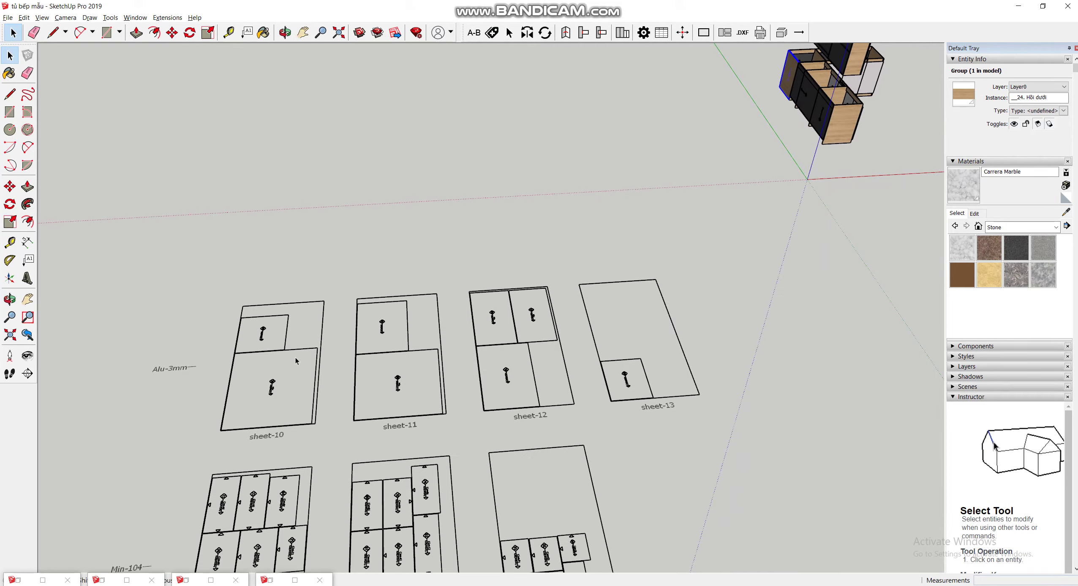
mouse_move(296, 361)
middle_down()
mouse_move(351, 352)
mouse_move(433, 363)
middle_up()
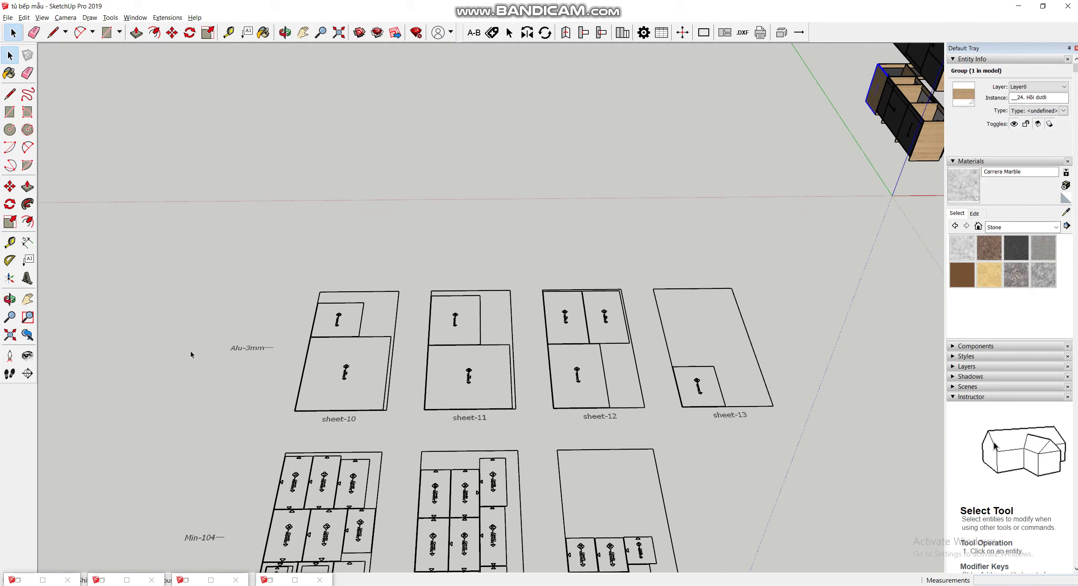
mouse_move(186, 276)
mouse_down()
mouse_move(782, 433)
mouse_move(849, 438)
mouse_up()
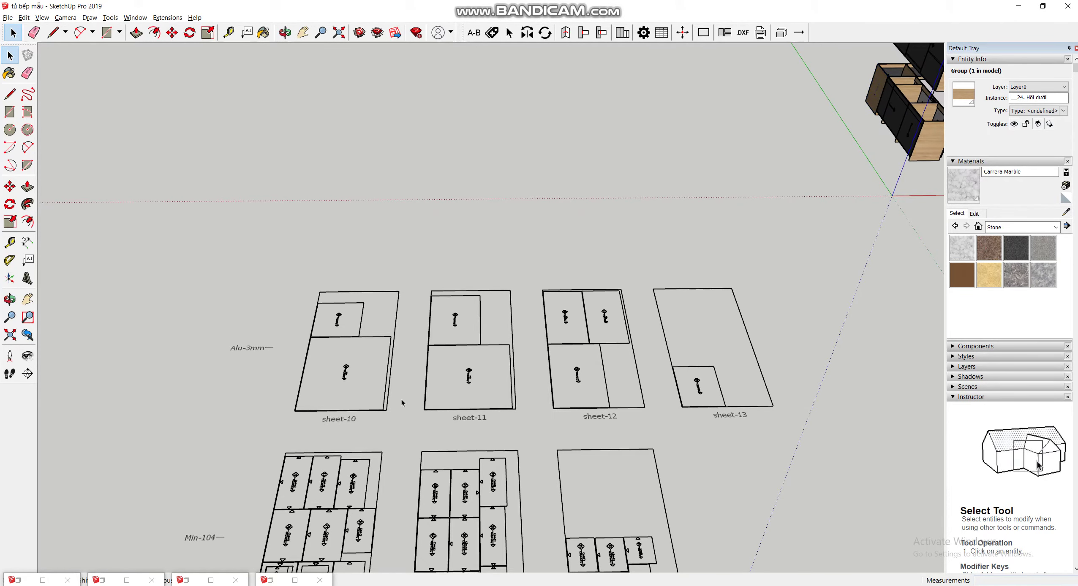
Zoom, orbit and pan to frame Min-104 sheets 7–9 and Alu-3mm sheets 10–13
scroll(303, 375, up, 2)
scroll(303, 375, up, 1)
scroll(323, 310, up, 3)
scroll(280, 316, down, 2)
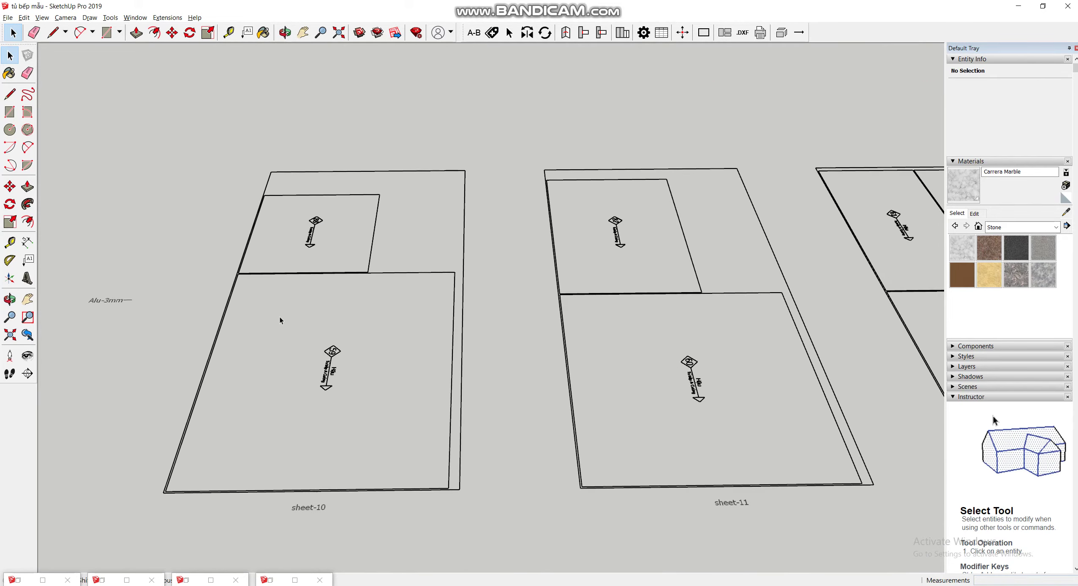
scroll(256, 276, up, 2)
scroll(256, 276, down, 3)
scroll(294, 292, down, 2)
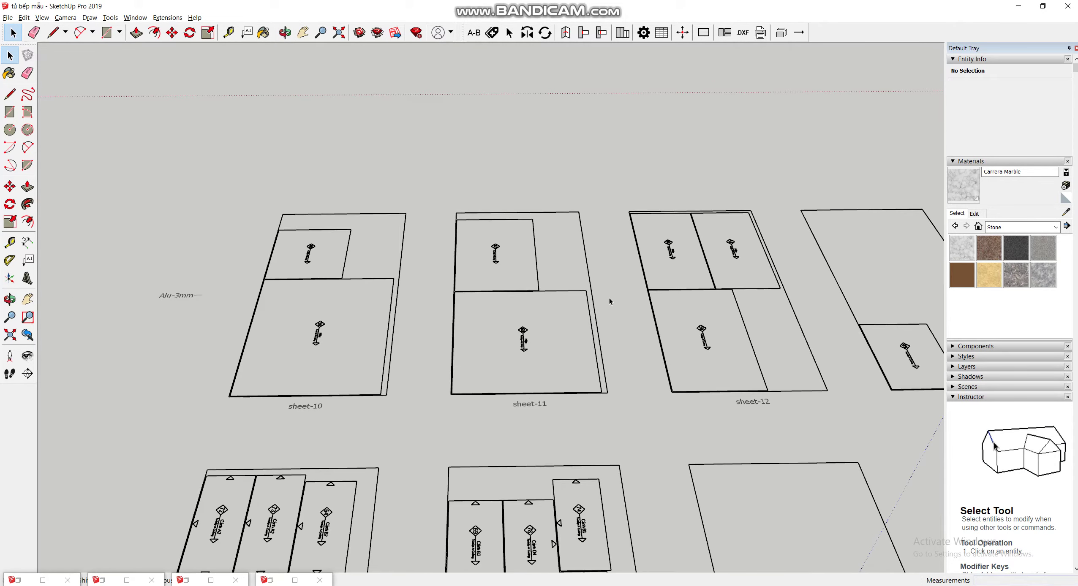
scroll(610, 301, down, 3)
middle_drag(610, 301, 495, 331)
scroll(528, 321, down, 1)
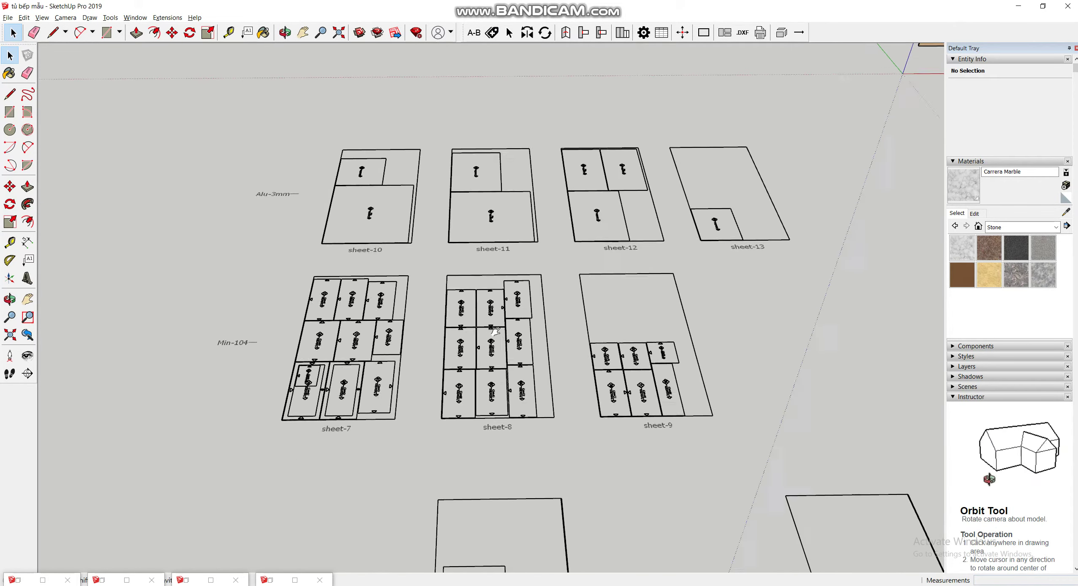
scroll(351, 338, up, 2)
mouse_move(262, 355)
shift+middle_down()
mouse_move(331, 358)
mouse_move(196, 366)
shift+middle_up()
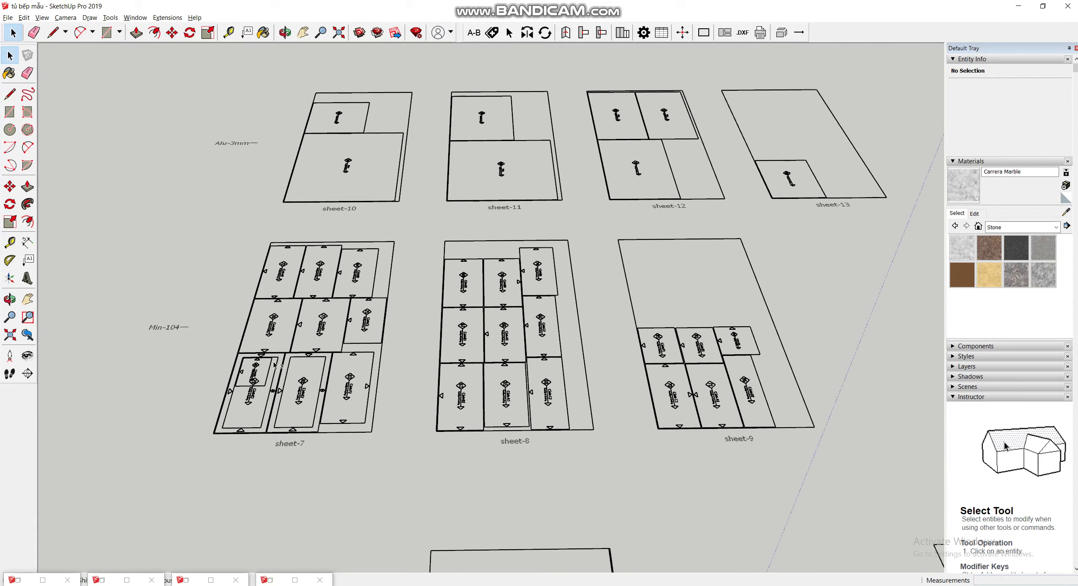
Zoom and orbit over the nested panels, briefly selecting then deselecting a sheet layout
middle_drag(274, 363, 304, 371)
scroll(541, 417, up, 2)
scroll(541, 416, up, 2)
scroll(541, 416, up, 3)
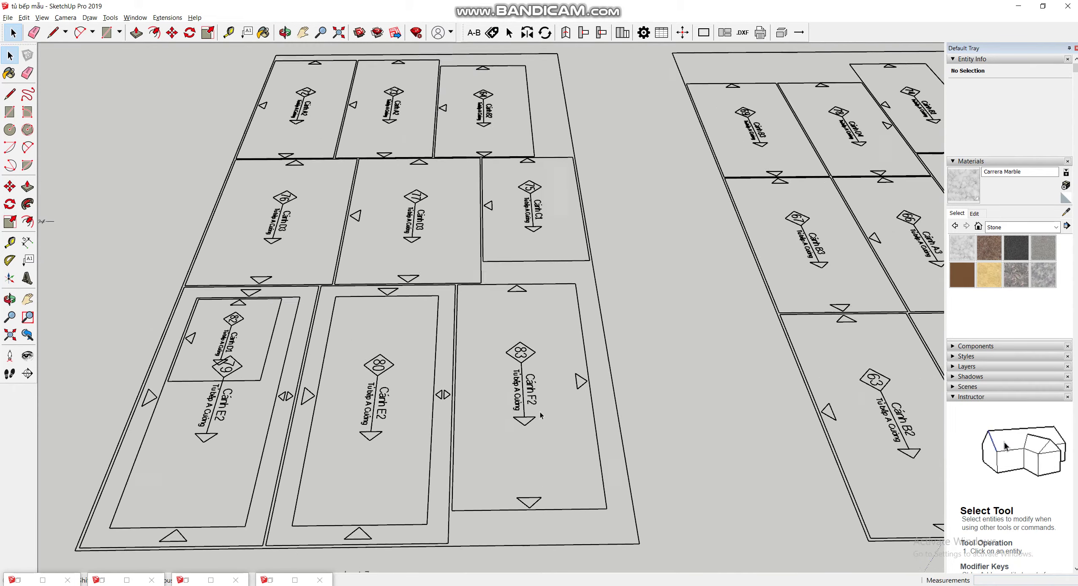
scroll(541, 416, up, 2)
scroll(524, 408, up, 2)
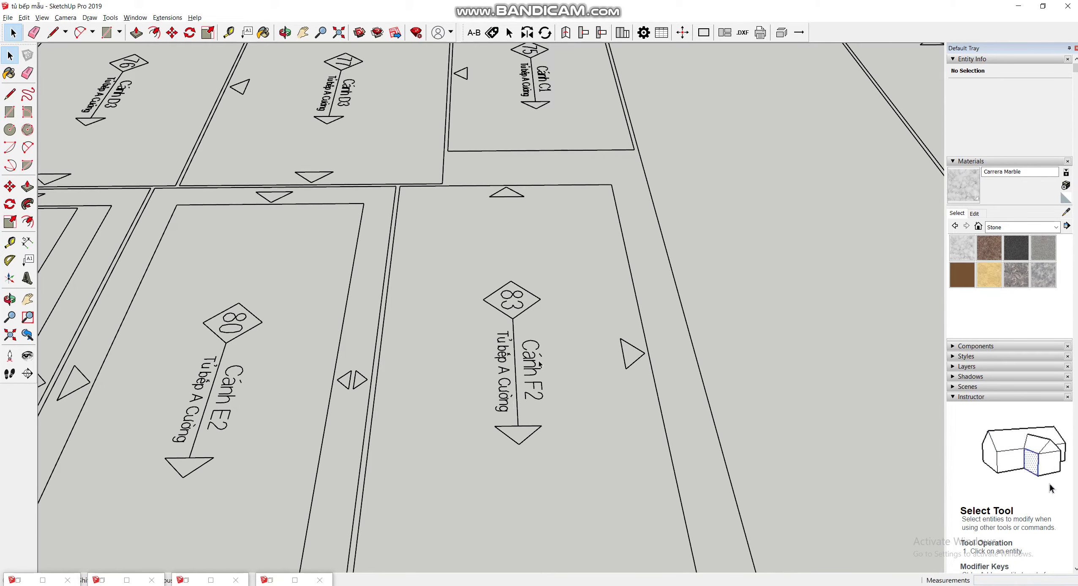
scroll(540, 364, down, 3)
scroll(540, 364, down, 3)
mouse_move(540, 361)
middle_down()
mouse_move(591, 360)
mouse_move(556, 368)
middle_up()
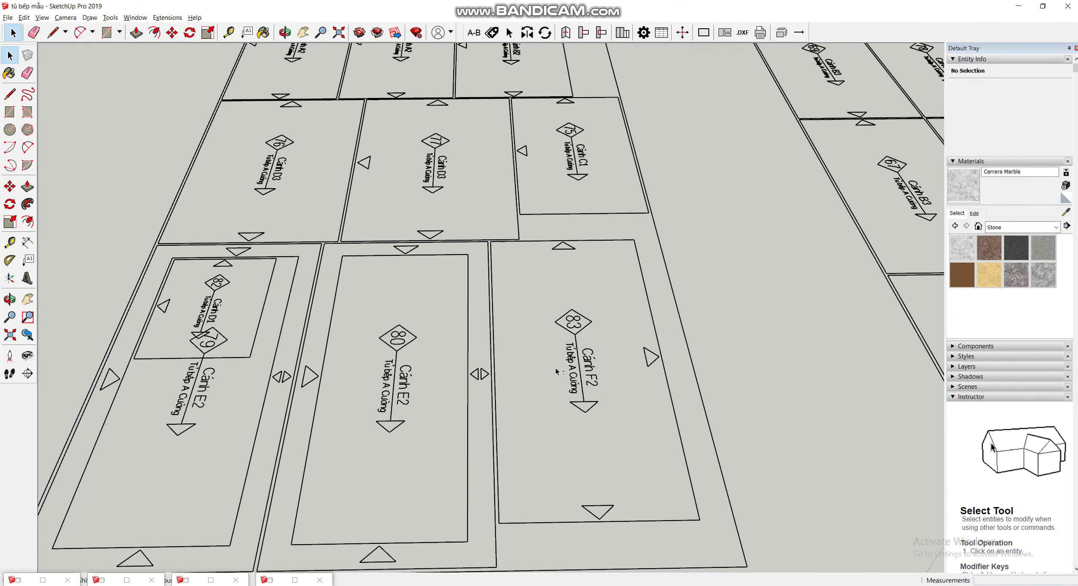
scroll(556, 368, down, 2)
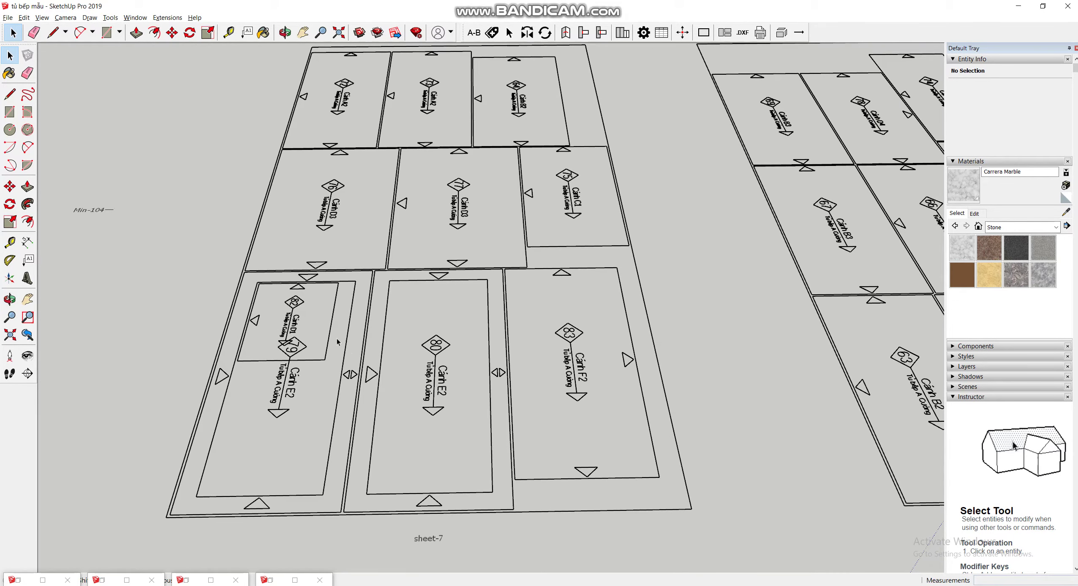
click(447, 349)
click(674, 355)
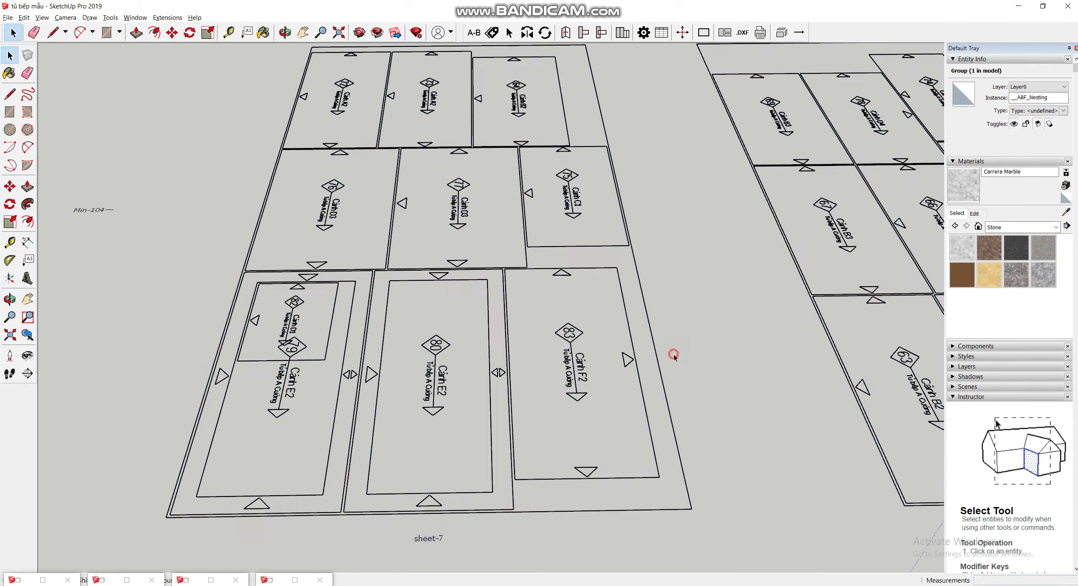
Orbit, zoom and pan until Min-104 sheets 7, 8 and 9 are centred
middle_drag(546, 354, 451, 261)
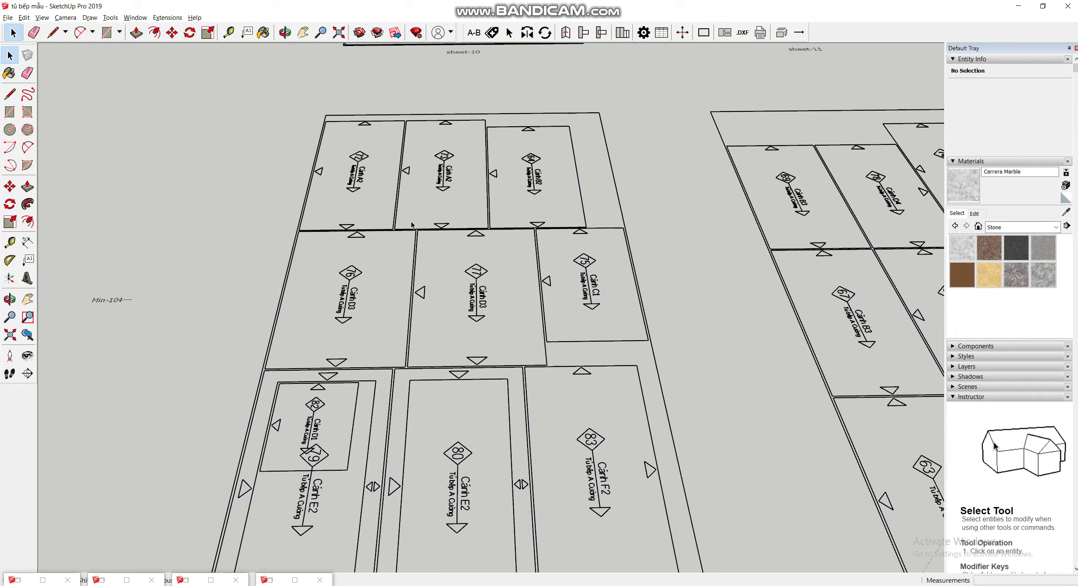
scroll(451, 261, down, 3)
scroll(437, 259, down, 2)
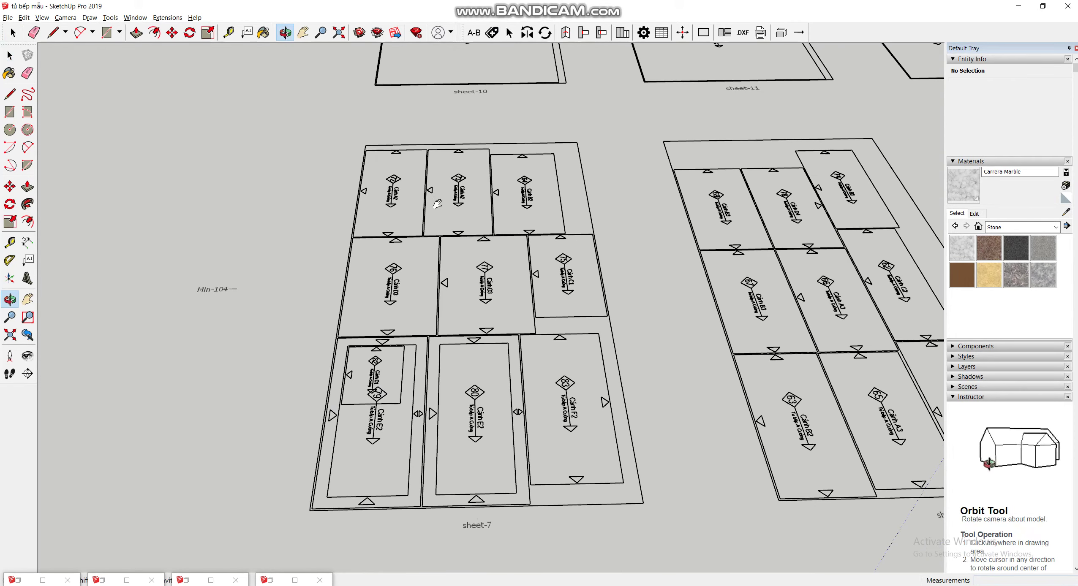
scroll(450, 248, up, 4)
scroll(458, 364, down, 2)
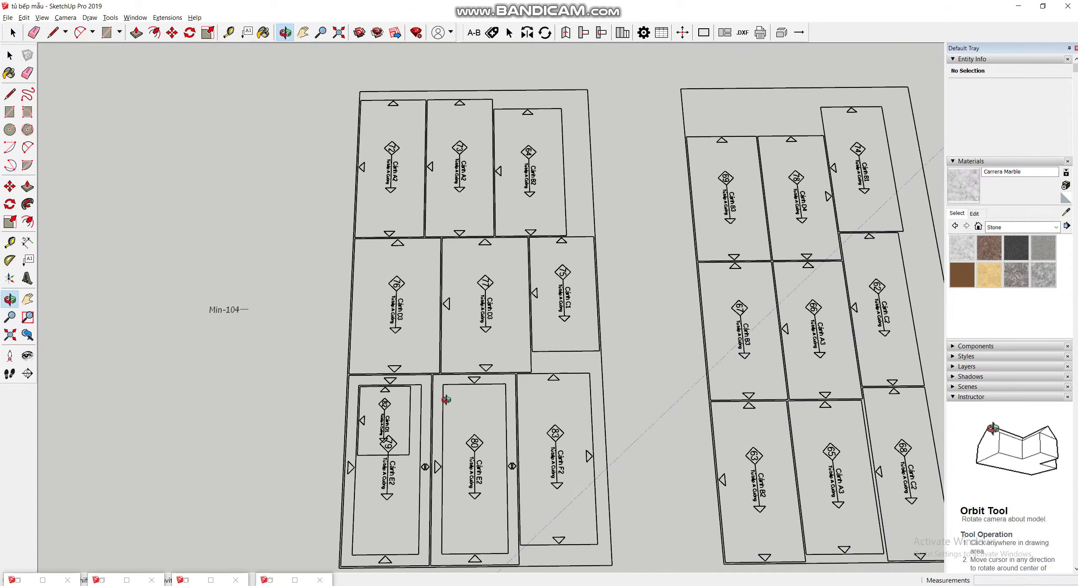
scroll(456, 338, up, 2)
mouse_move(456, 338)
middle_down()
mouse_move(455, 303)
mouse_move(491, 365)
middle_up()
scroll(458, 305, down, 2)
scroll(458, 305, down, 1)
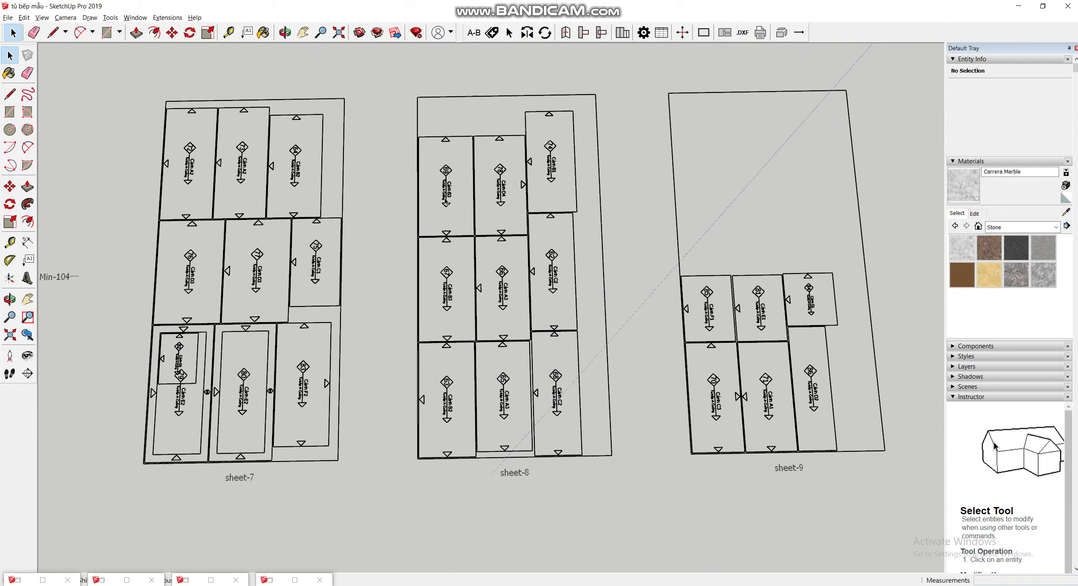
scroll(527, 291, down, 2)
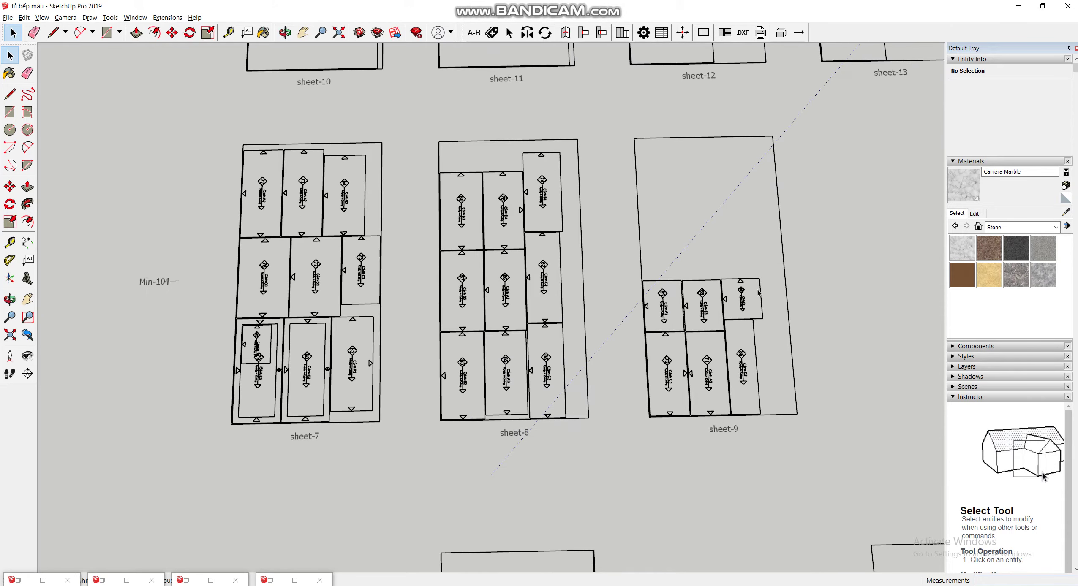
middle_drag(745, 310, 437, 249)
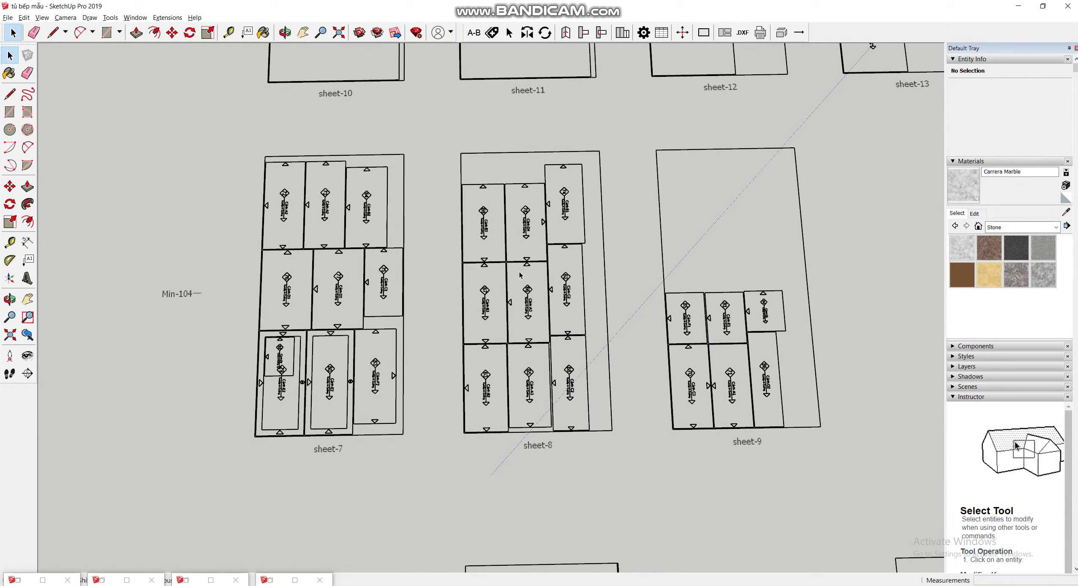
mouse_move(735, 258)
shift+middle_down()
mouse_move(645, 245)
mouse_move(753, 245)
mouse_move(595, 239)
mouse_move(761, 282)
mouse_move(664, 257)
mouse_move(729, 267)
mouse_move(730, 289)
mouse_move(766, 301)
mouse_move(734, 272)
mouse_move(693, 269)
mouse_move(738, 285)
mouse_move(680, 297)
mouse_move(611, 267)
shift+middle_up()
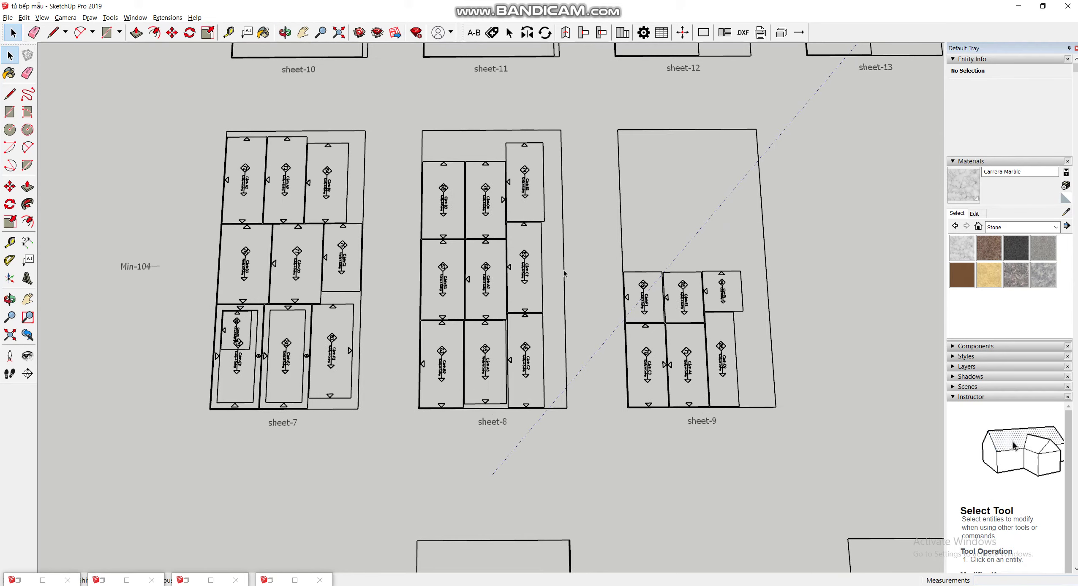
Tilt and orbit down to the lower row of Min-388 sheets, toward sheets 4–6
scroll(564, 274, down, 2)
middle_drag(576, 347, 574, 304)
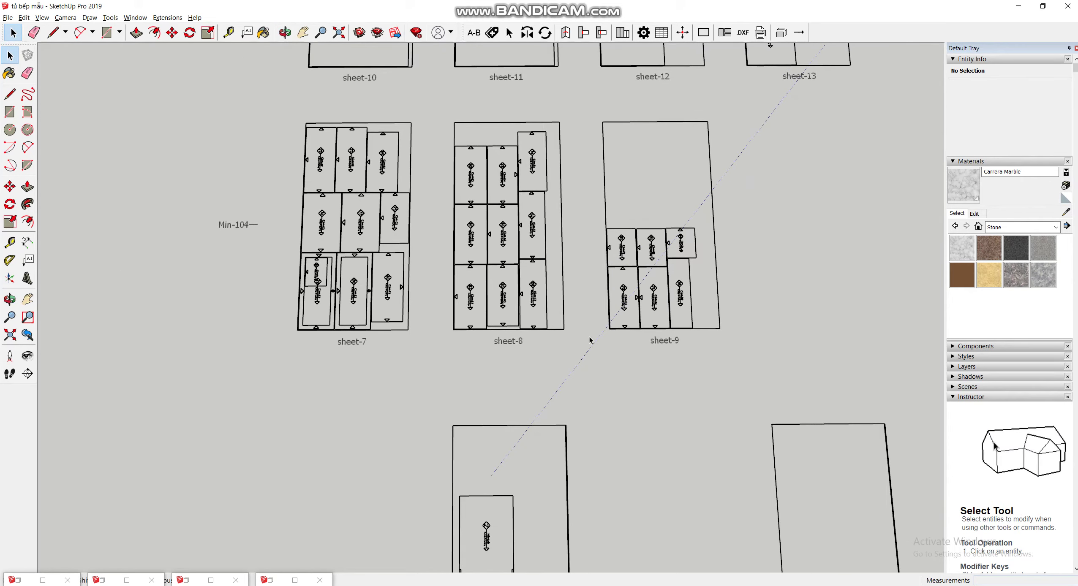
mouse_move(590, 339)
middle_down()
mouse_move(518, 276)
mouse_move(513, 251)
mouse_move(566, 438)
mouse_move(308, 491)
middle_up()
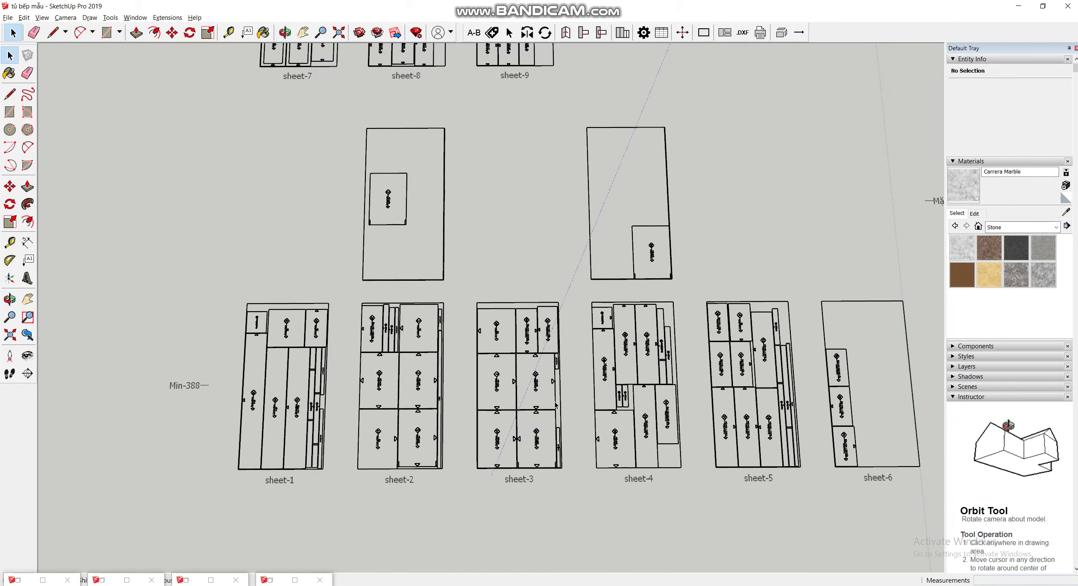
middle_drag(599, 494, 782, 405)
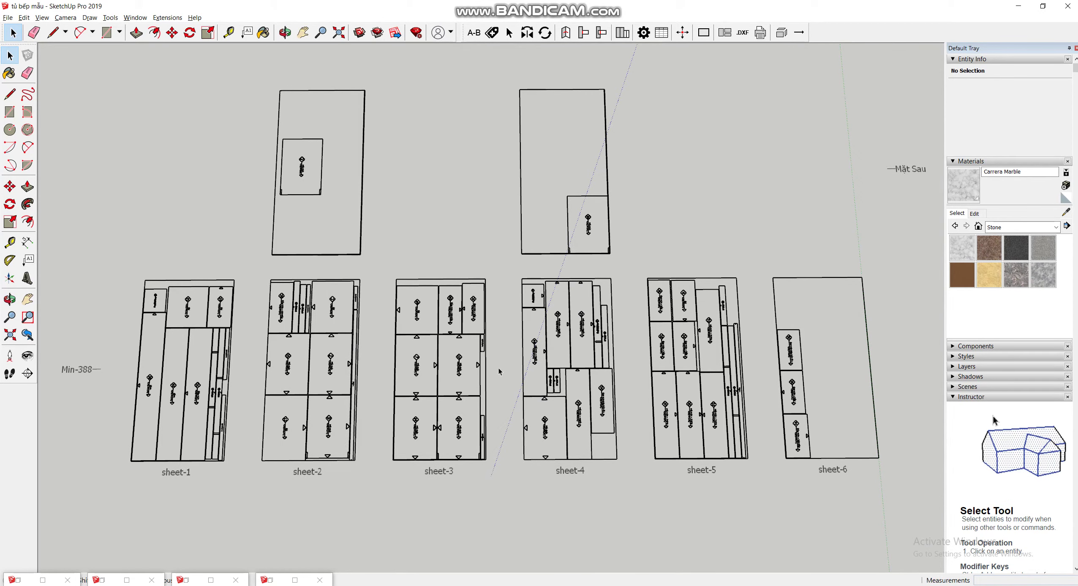
middle_drag(499, 372, 423, 436)
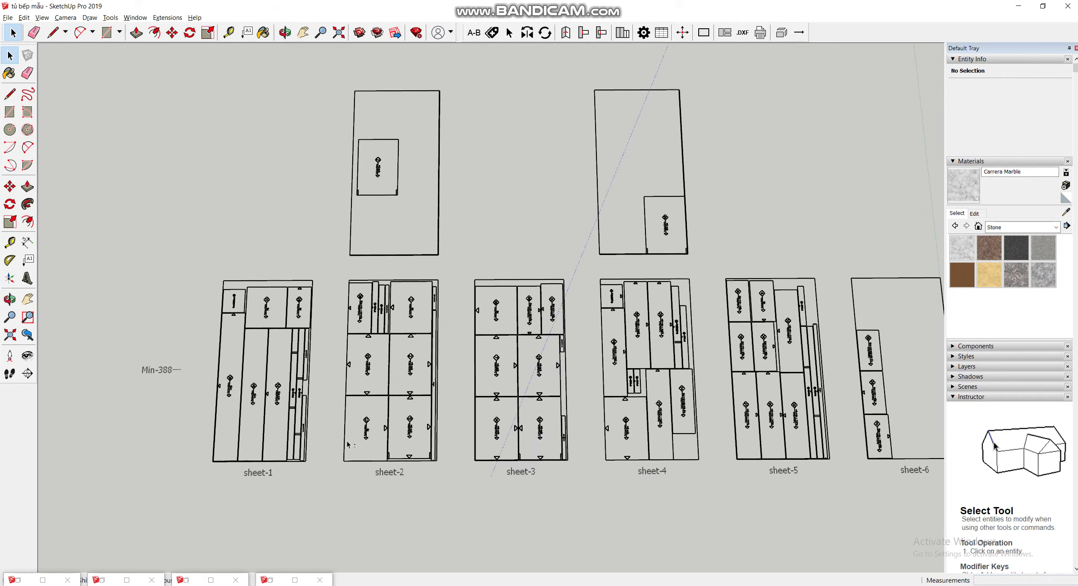
mouse_move(347, 444)
shift+middle_down()
mouse_move(256, 399)
mouse_move(326, 406)
shift+middle_up()
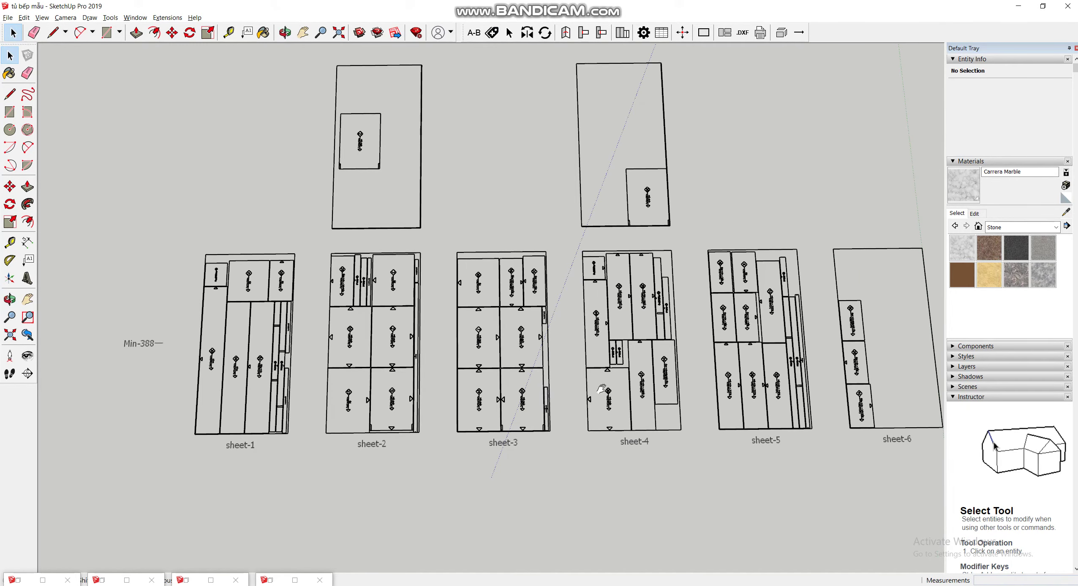
middle_drag(601, 389, 661, 396)
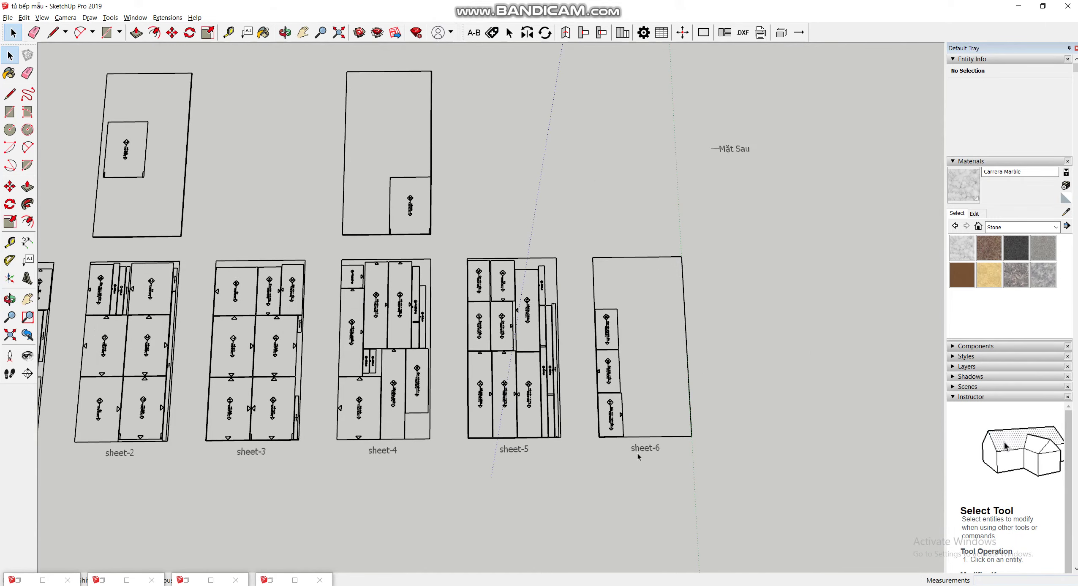
Zoom into sheet-6 to read its part labels such as part 41
scroll(625, 350, up, 3)
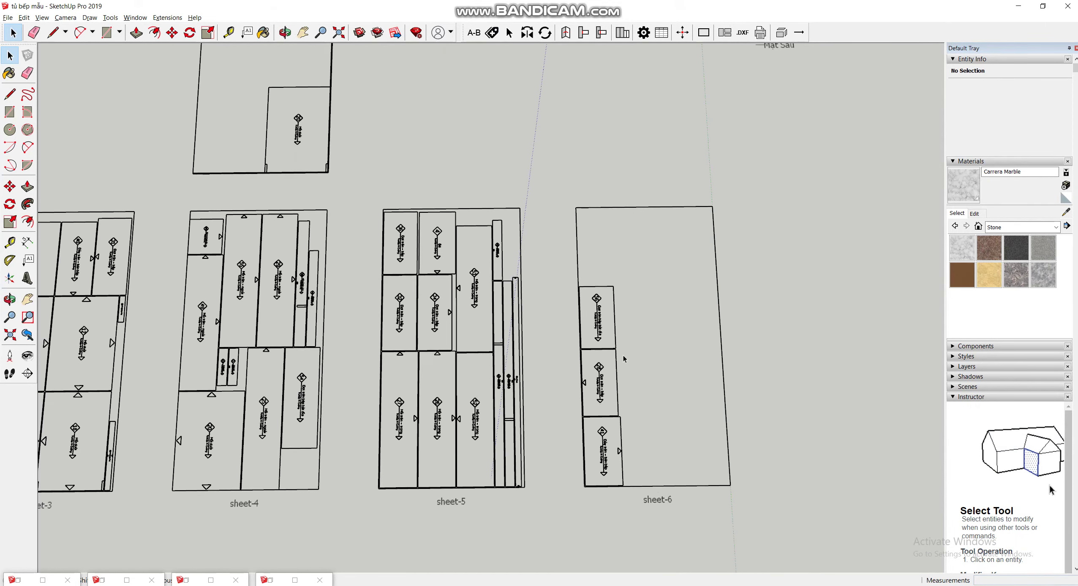
scroll(609, 412, up, 3)
scroll(598, 421, up, 3)
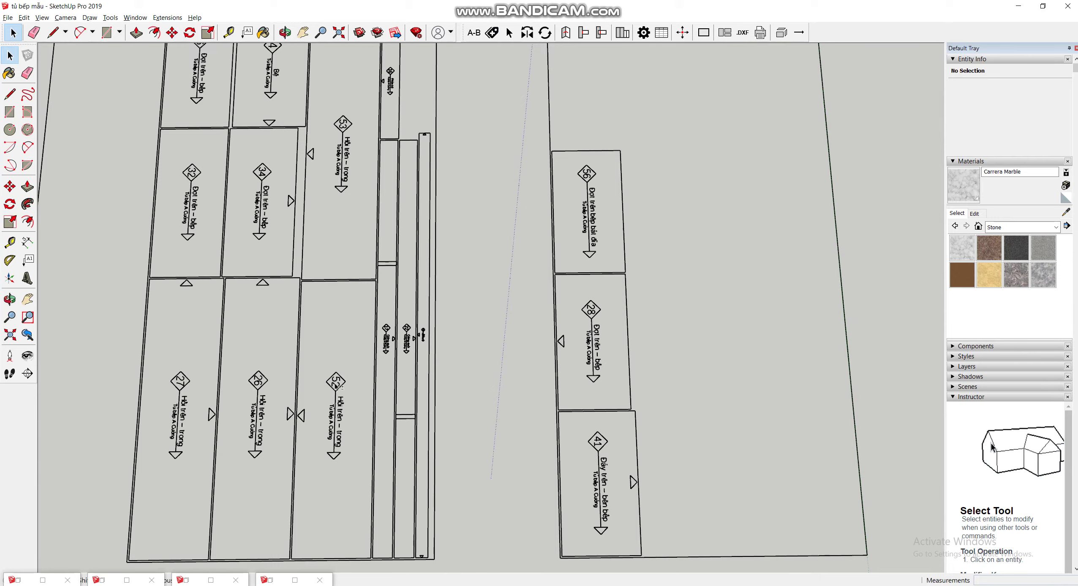
mouse_move(335, 383)
shift+middle_down()
mouse_move(366, 341)
mouse_move(221, 298)
shift+middle_up()
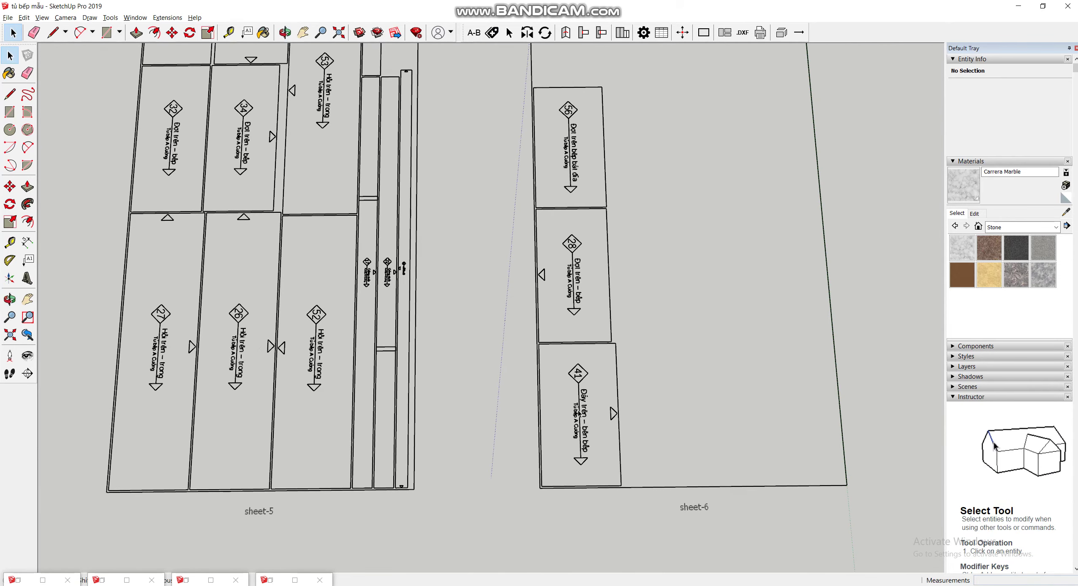
scroll(584, 414, up, 1)
scroll(591, 414, up, 3)
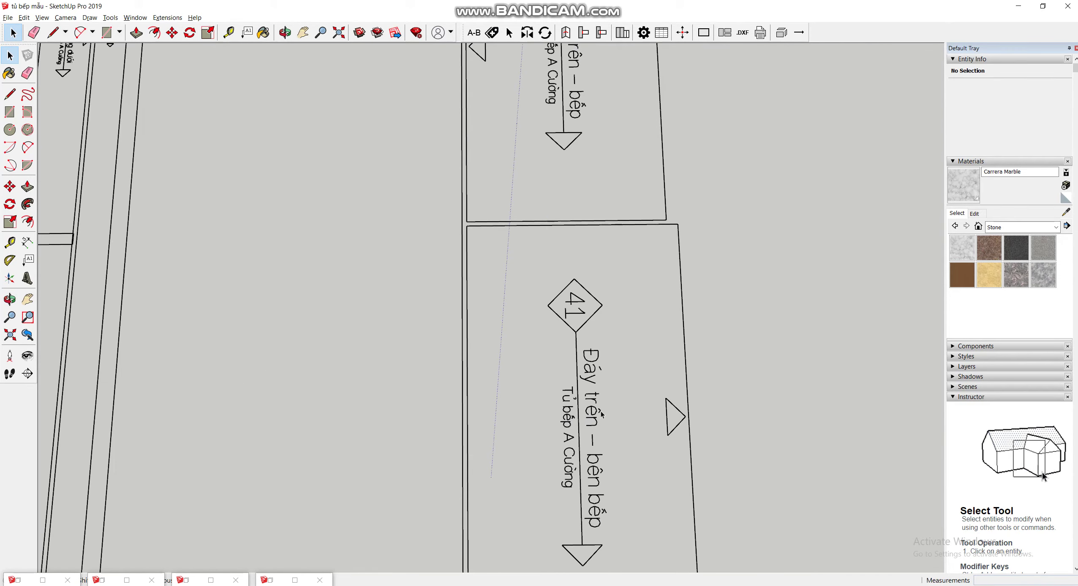
scroll(606, 477, down, 1)
scroll(600, 488, down, 1)
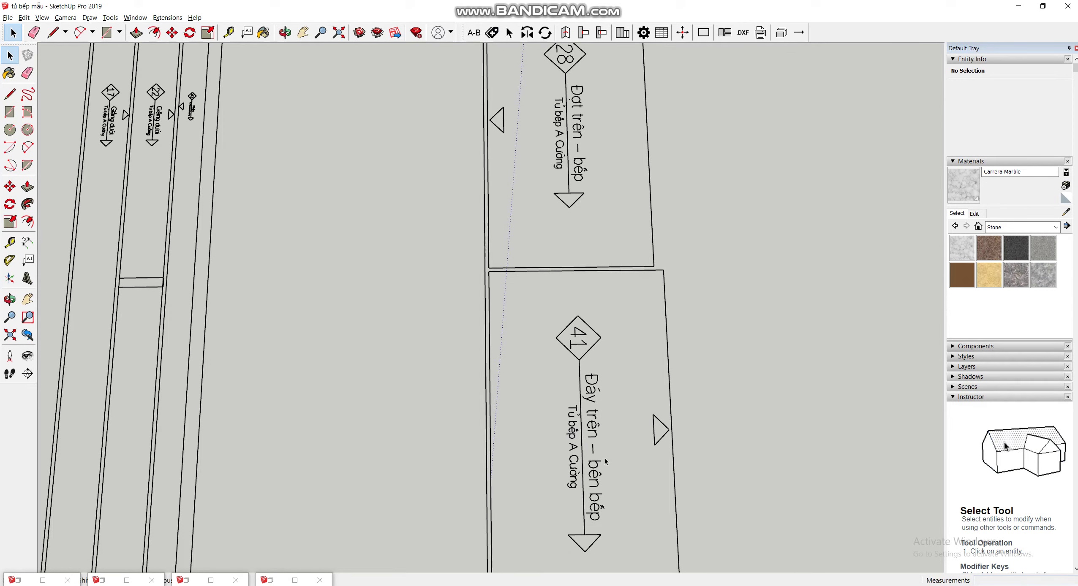
scroll(606, 457, down, 1)
scroll(592, 465, down, 1)
Pan past parts 27 and 26 and zoom out toward sheets 1 to 3
mouse_move(584, 468)
shift+middle_down()
mouse_move(644, 363)
mouse_move(737, 364)
shift+middle_up()
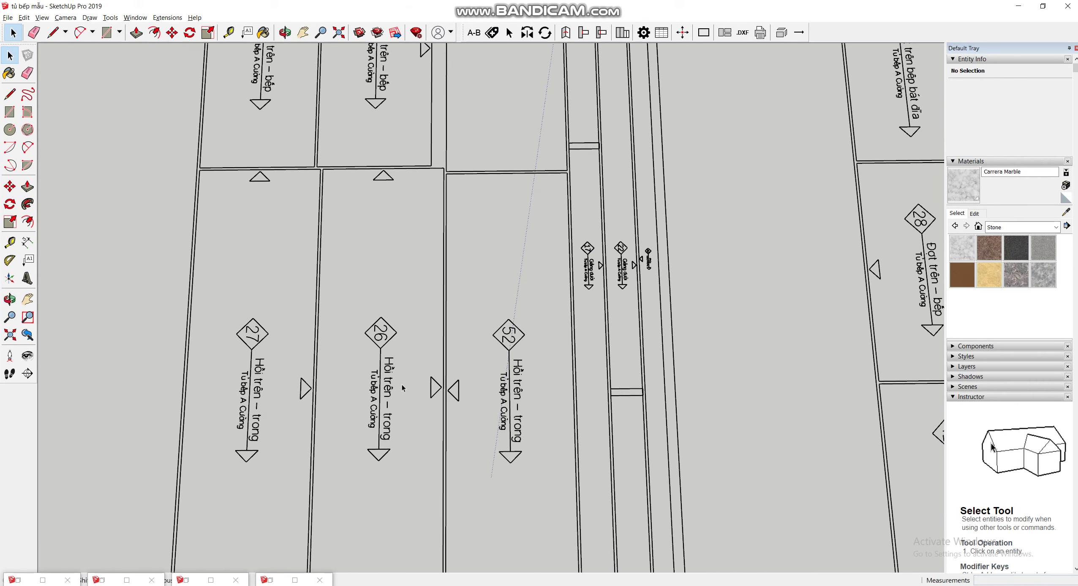
scroll(401, 388, down, 1)
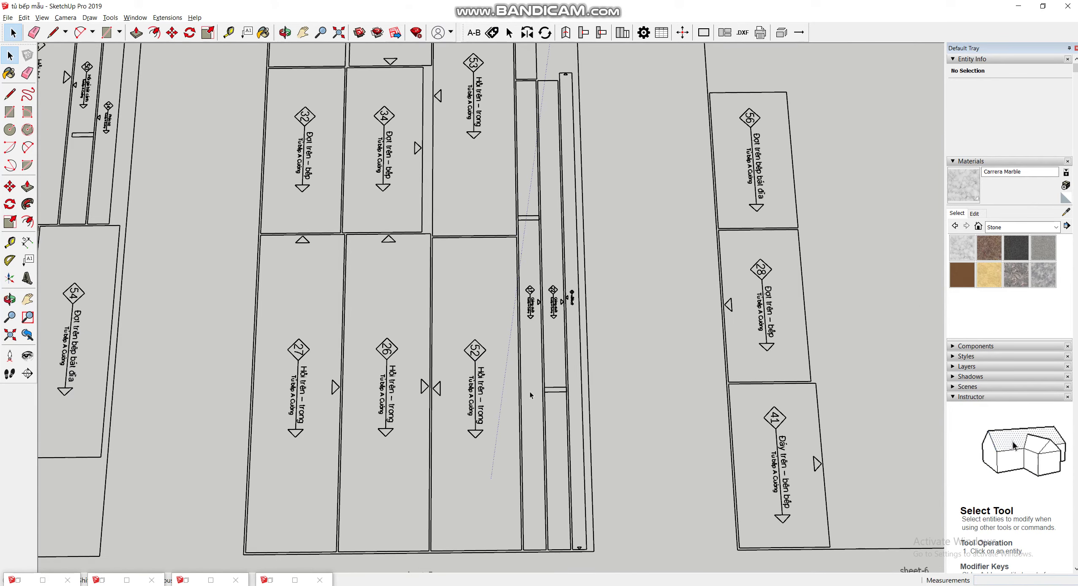
scroll(490, 380, down, 1)
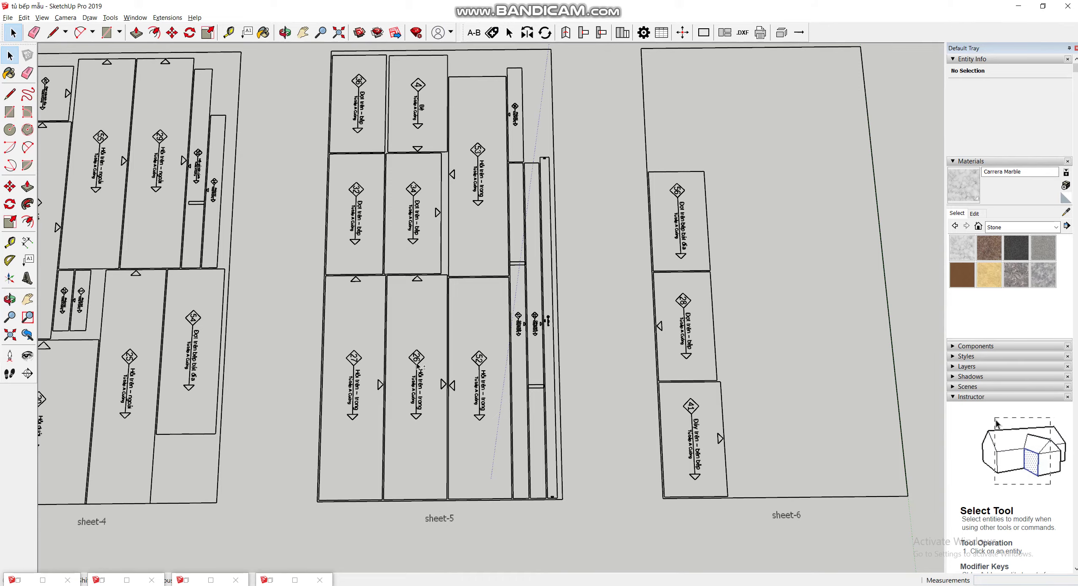
mouse_move(417, 366)
middle_down()
mouse_move(305, 340)
mouse_move(348, 371)
middle_up()
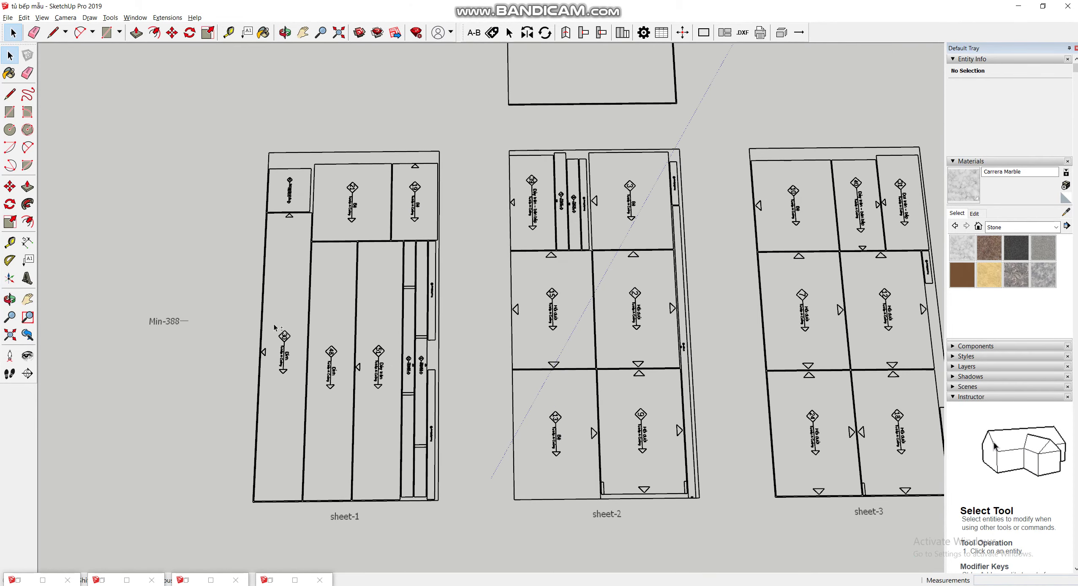
Pan across Min-388 sheets 1 to 6
middle_drag(275, 327, 412, 338)
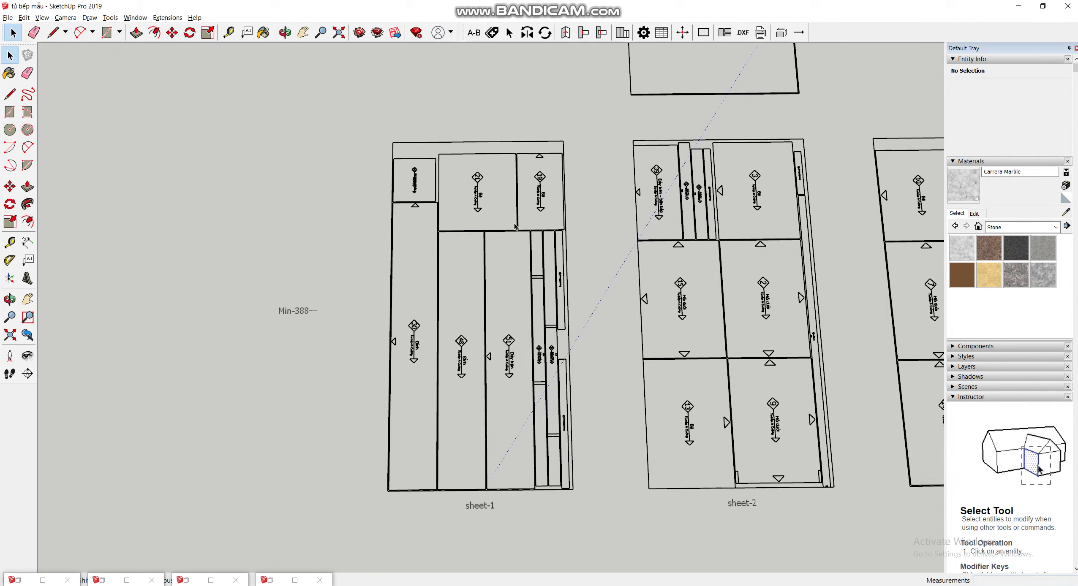
shift+middle_drag(511, 365, 169, 359)
scroll(169, 359, down, 2)
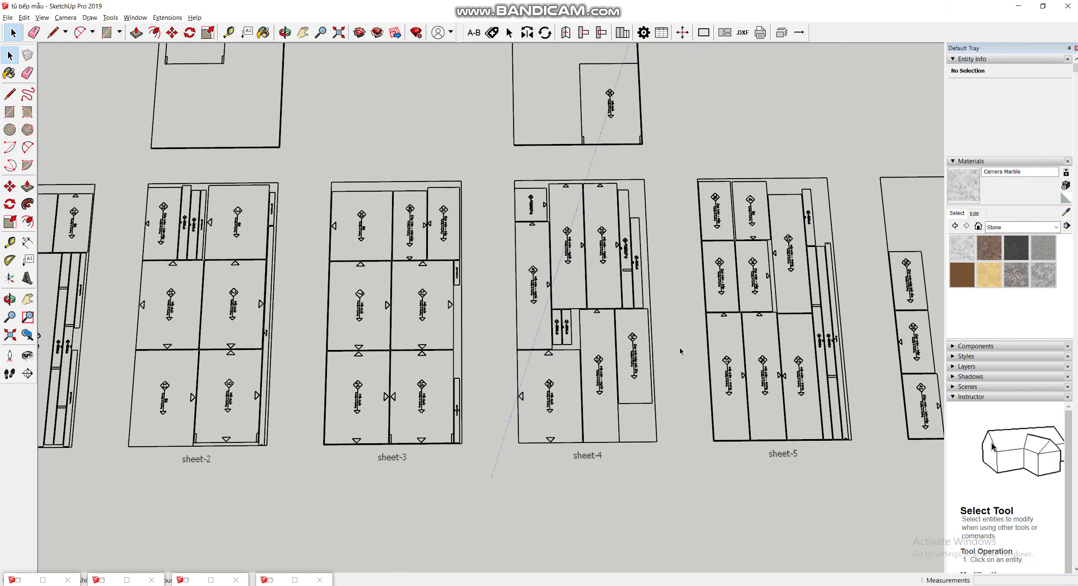
shift+middle_drag(681, 348, 537, 354)
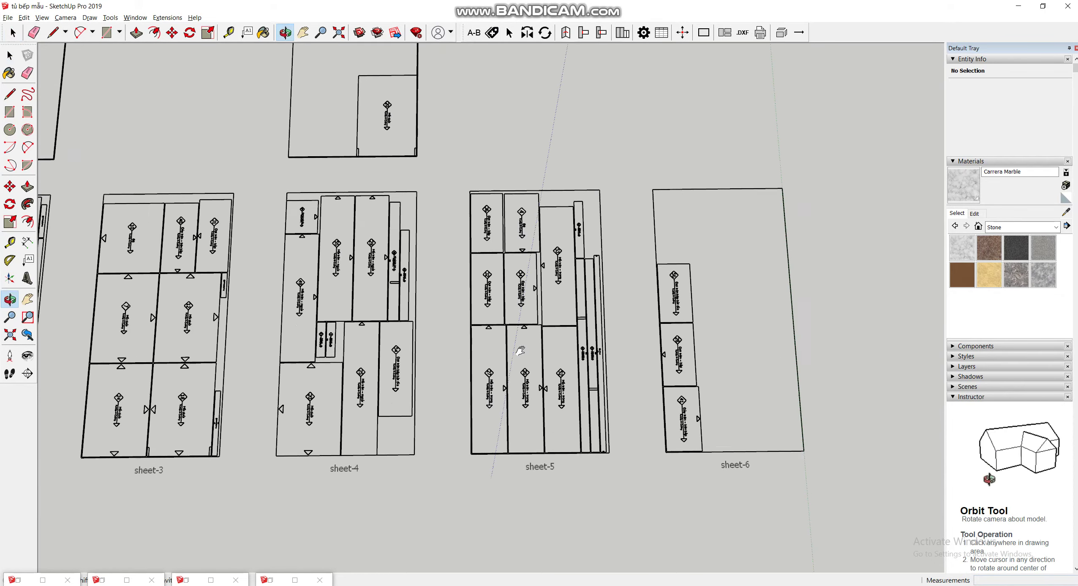
Zoom out and tilt until all thirteen sheets and the kitchen model appear
scroll(685, 336, down, 2)
scroll(668, 379, down, 2)
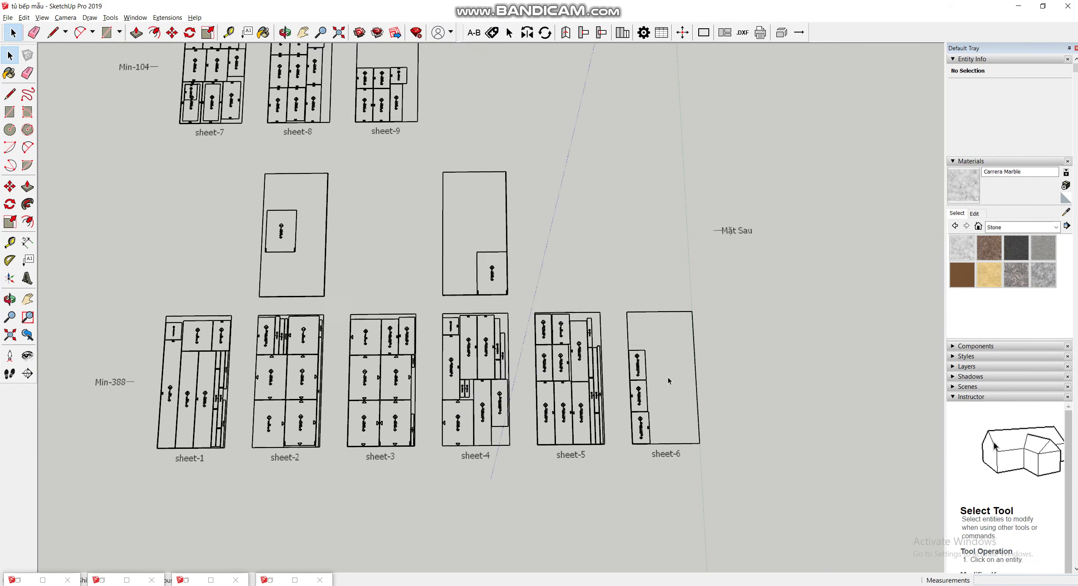
scroll(668, 376, down, 1)
middle_drag(668, 375, 562, 319)
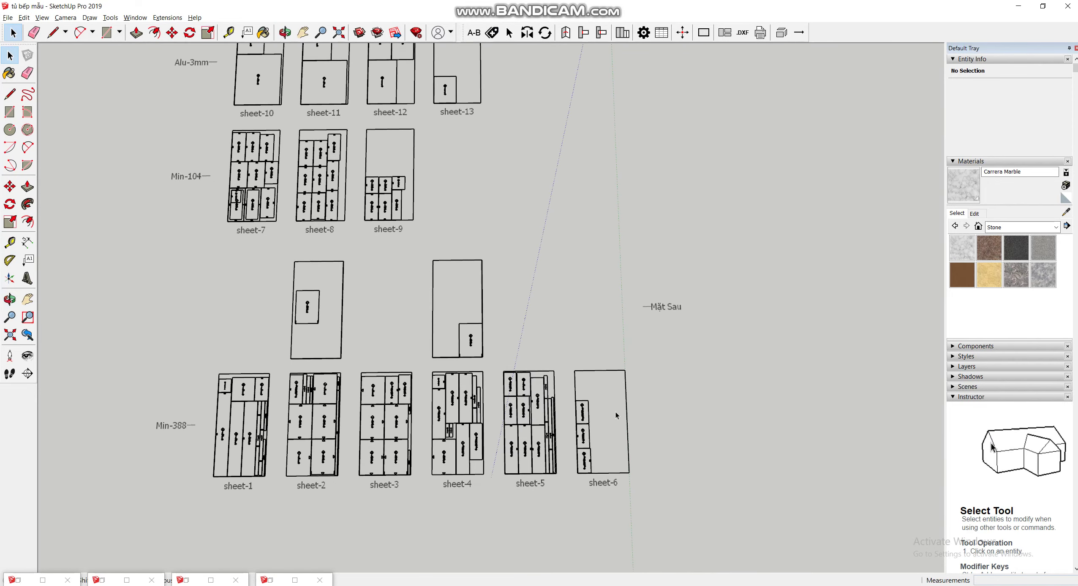
scroll(562, 318, down, 3)
middle_drag(573, 181, 525, 109)
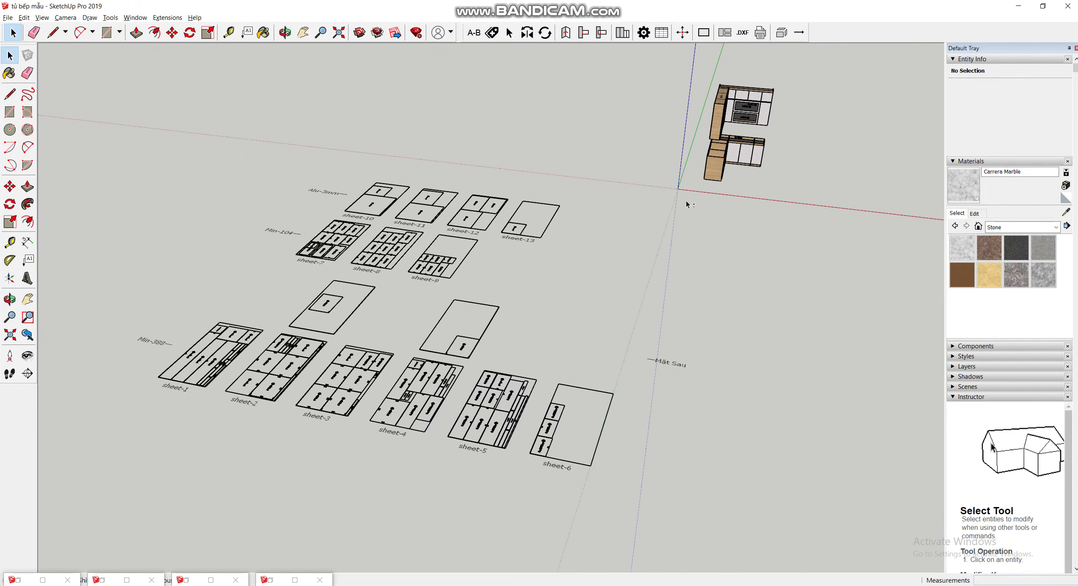
Zoom in and orbit to view the L-shaped upper and base cabinets from a front corner
scroll(686, 200, up, 3)
mouse_move(686, 199)
shift+middle_down()
mouse_move(557, 280)
mouse_move(481, 235)
mouse_move(638, 269)
shift+middle_up()
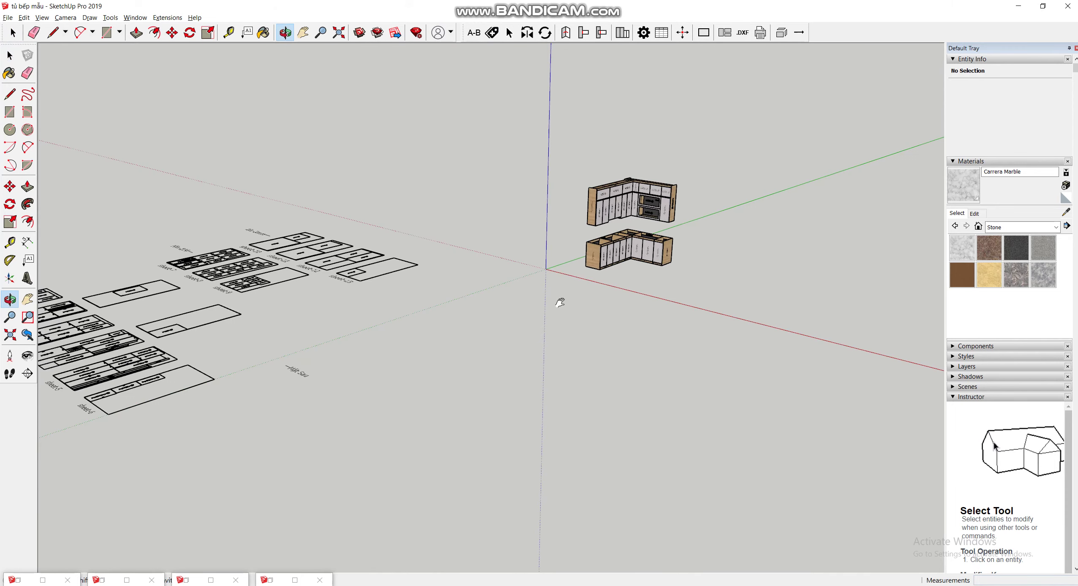
mouse_move(560, 303)
middle_down()
mouse_move(556, 328)
mouse_move(492, 374)
mouse_move(484, 265)
mouse_move(610, 296)
mouse_move(616, 371)
mouse_move(466, 370)
mouse_move(512, 373)
mouse_move(708, 438)
mouse_move(659, 425)
mouse_move(676, 435)
mouse_move(631, 409)
mouse_move(644, 435)
mouse_move(562, 363)
mouse_move(693, 399)
middle_up()
scroll(557, 329, up, 2)
scroll(557, 329, up, 2)
scroll(493, 371, up, 3)
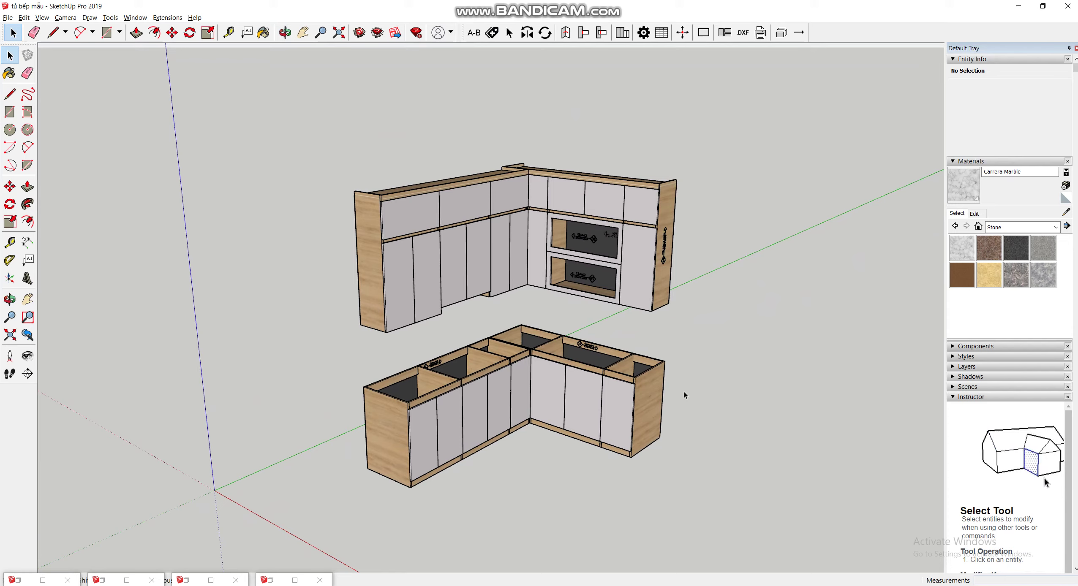
mouse_move(592, 406)
middle_down()
mouse_move(600, 428)
mouse_move(660, 420)
mouse_move(602, 428)
mouse_move(598, 412)
mouse_move(551, 411)
mouse_move(534, 326)
mouse_move(640, 384)
middle_up()
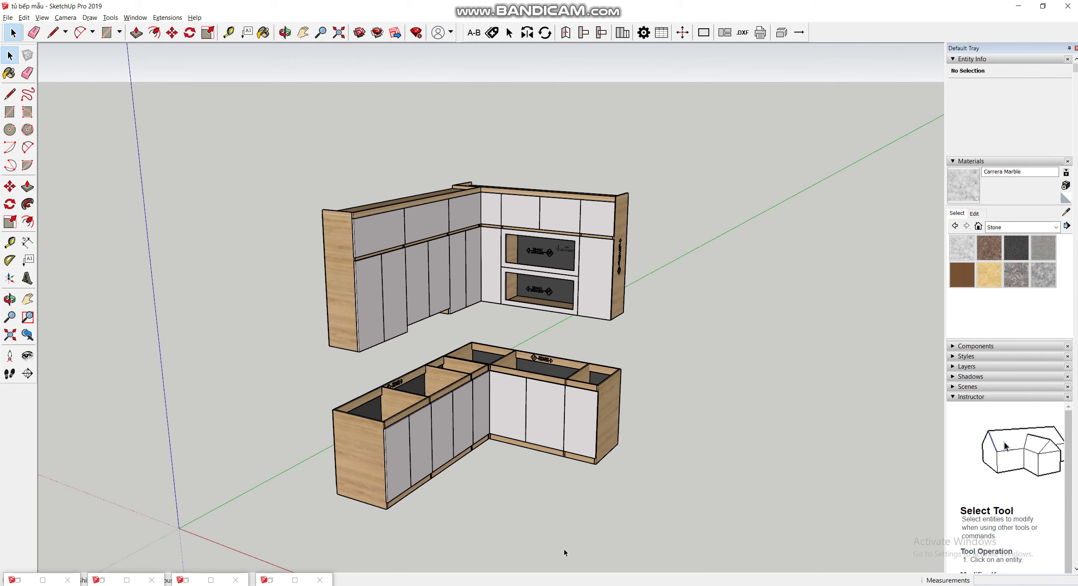
middle_drag(607, 463, 513, 500)
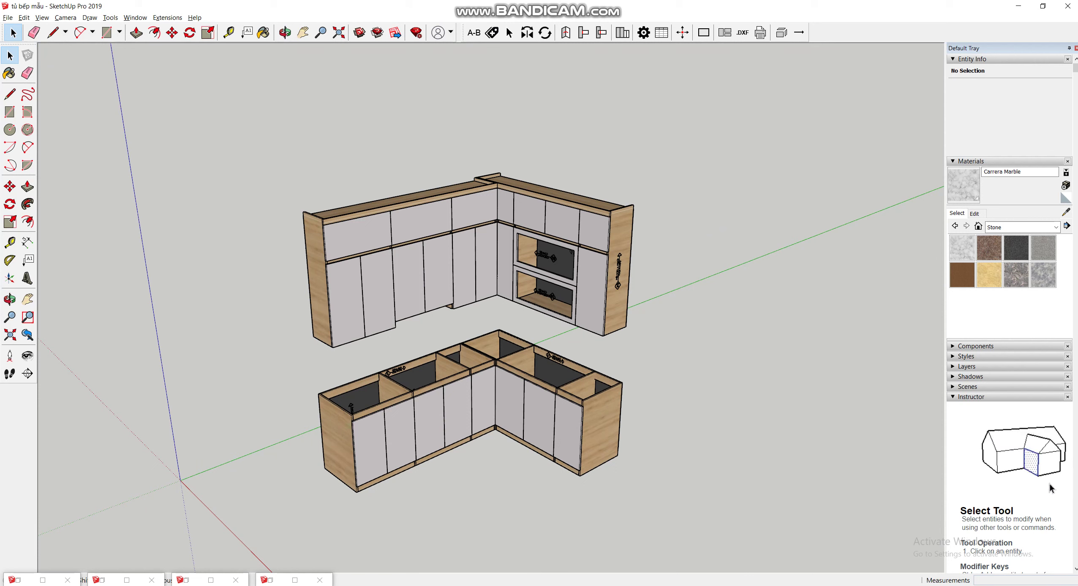
Bring the Bandicam recorder window to the front from its taskbar thumbnail
click(553, 580)
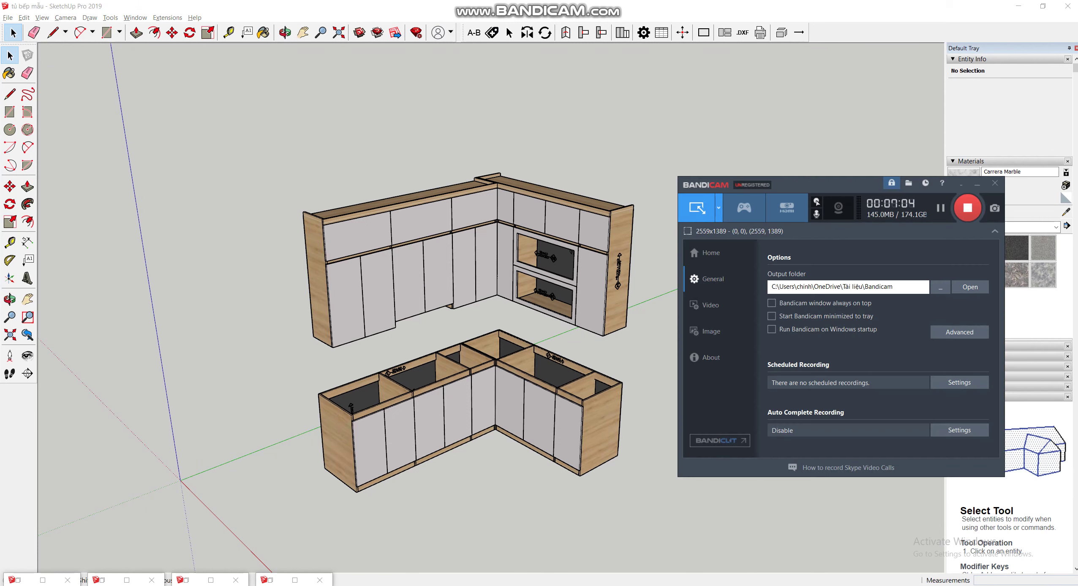